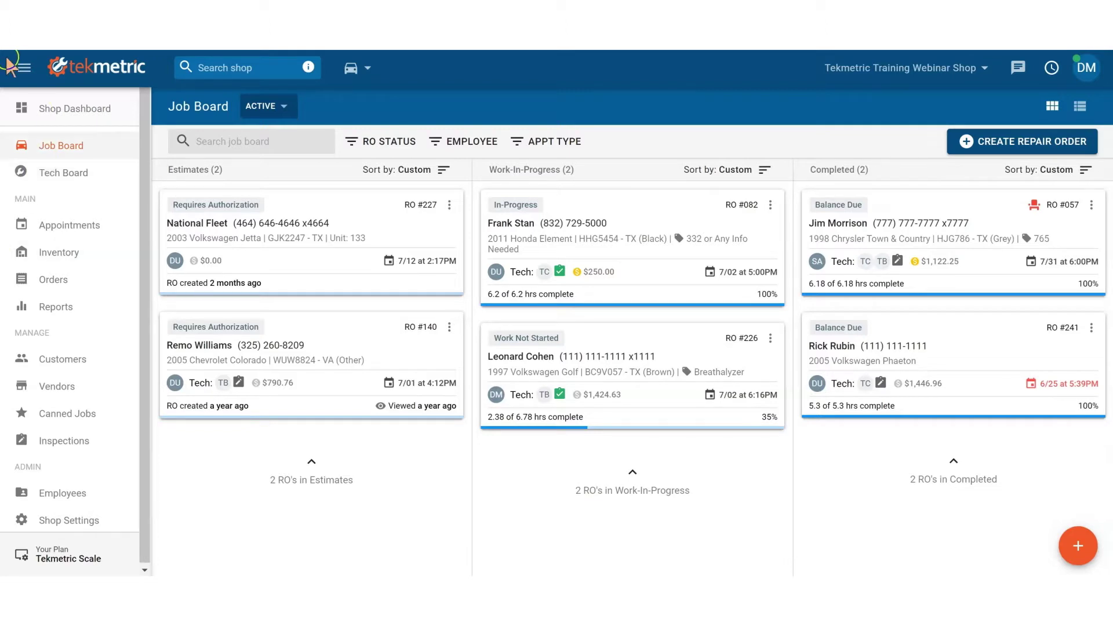
# Collapse the sidebar, toggle the job board to list and back to cards, then open the 2011 Honda Element order
pyautogui.click(23, 71)
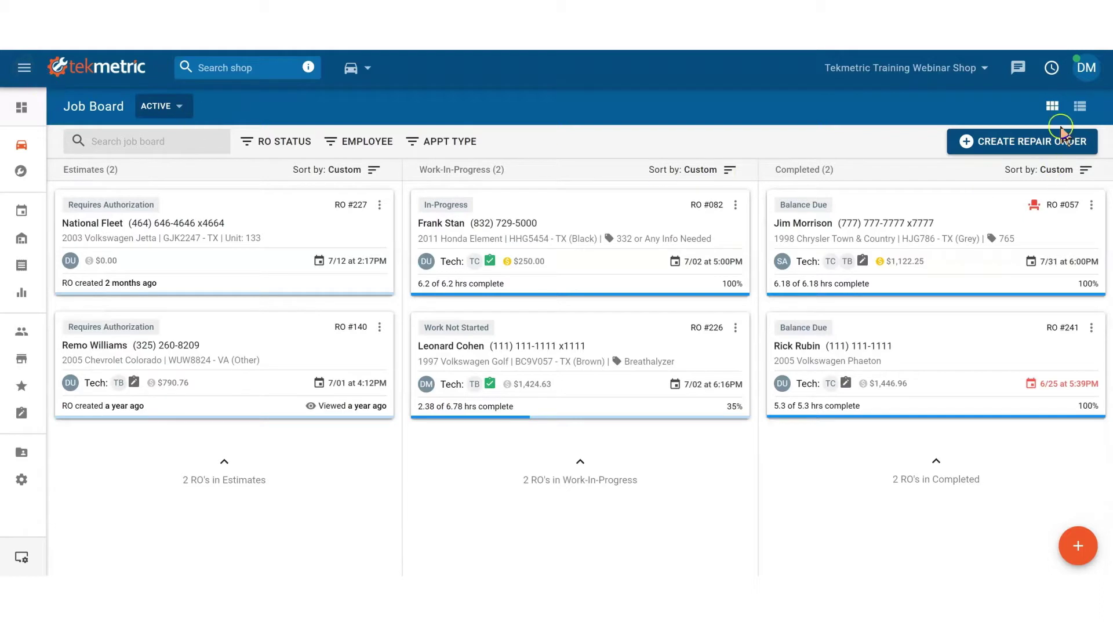
pyautogui.click(1080, 108)
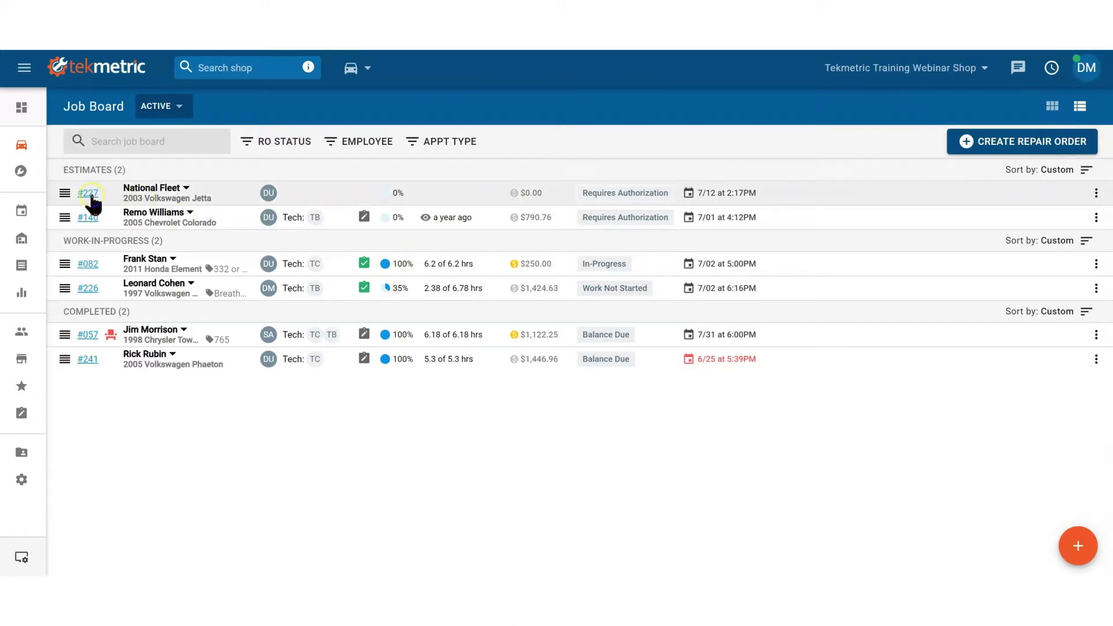
pyautogui.click(1052, 106)
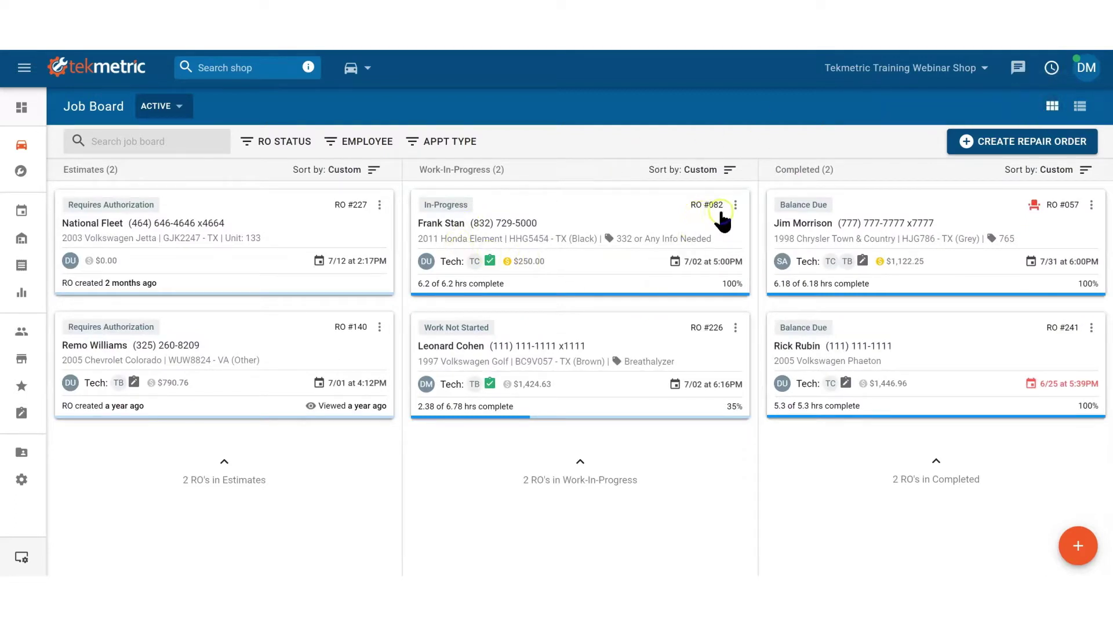
pyautogui.click(721, 215)
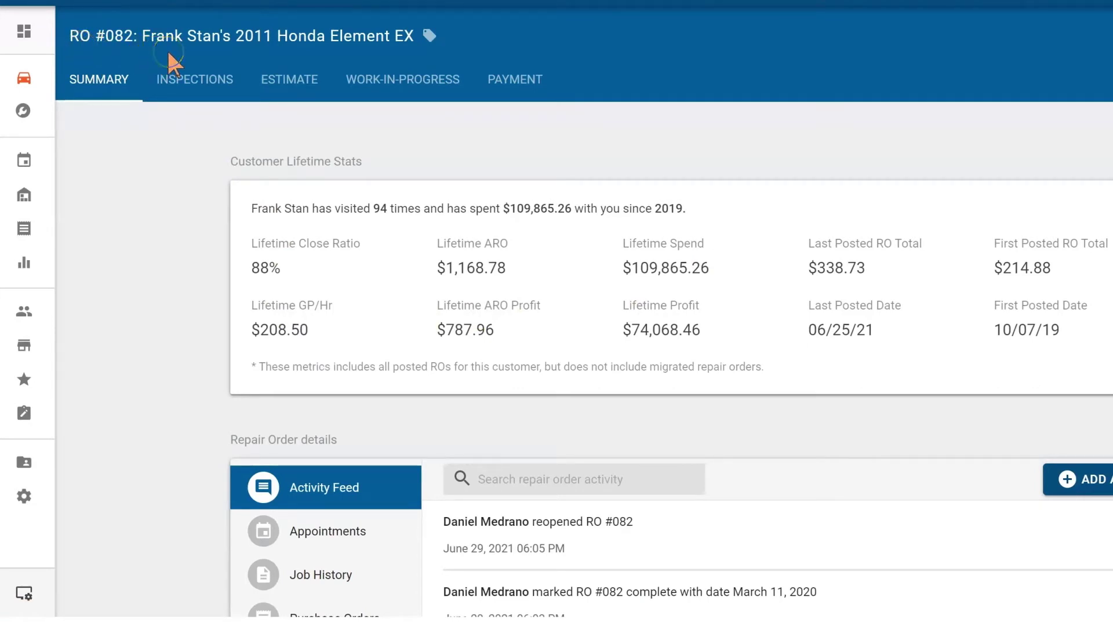
pyautogui.moveTo(427, 42)
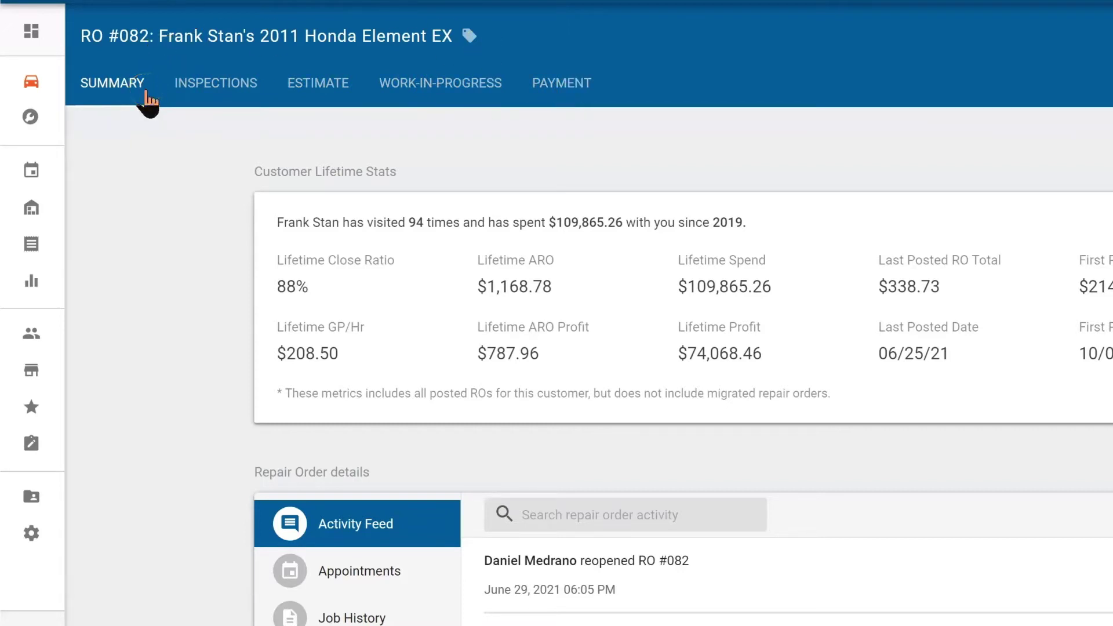
pyautogui.click(111, 99)
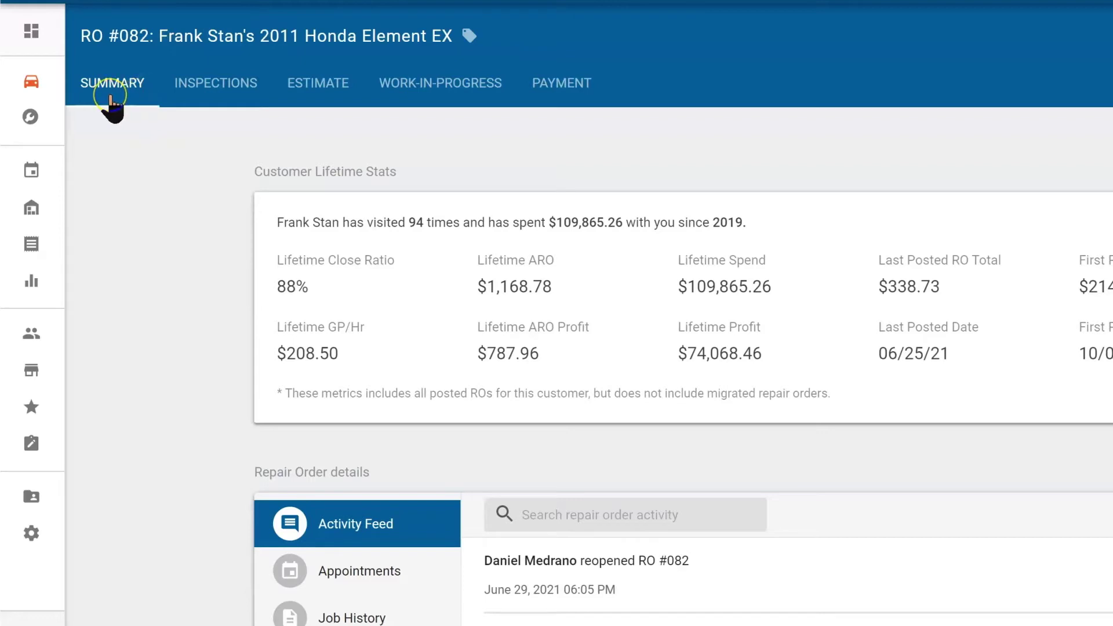
# Load more entries in the repair order's activity feed and browse them
pyautogui.click(108, 105)
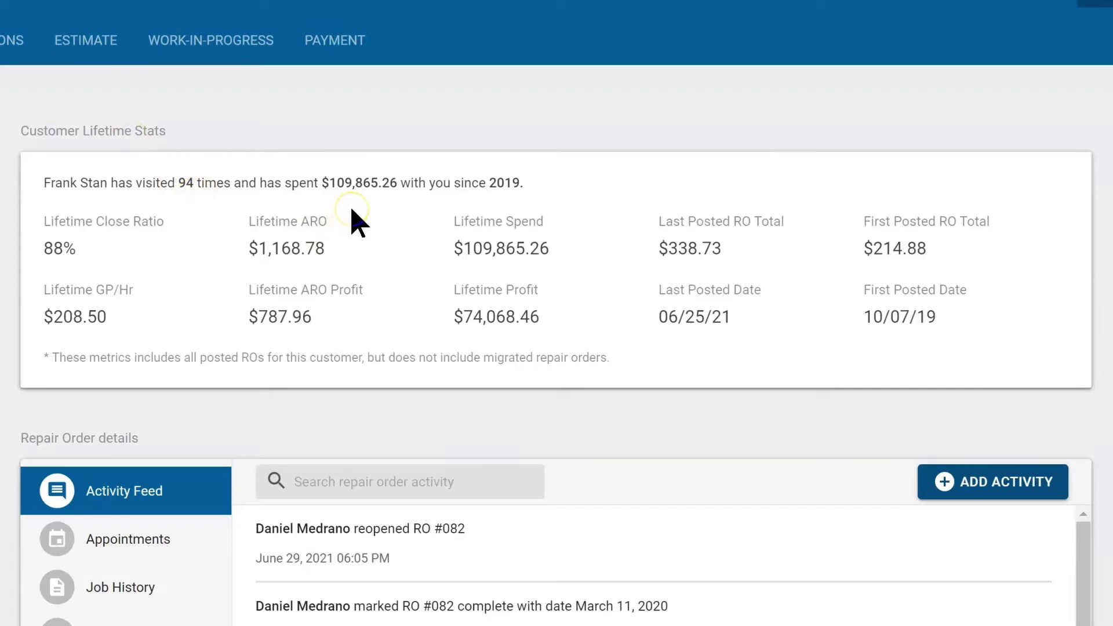
pyautogui.scroll(-3, 358, 223)
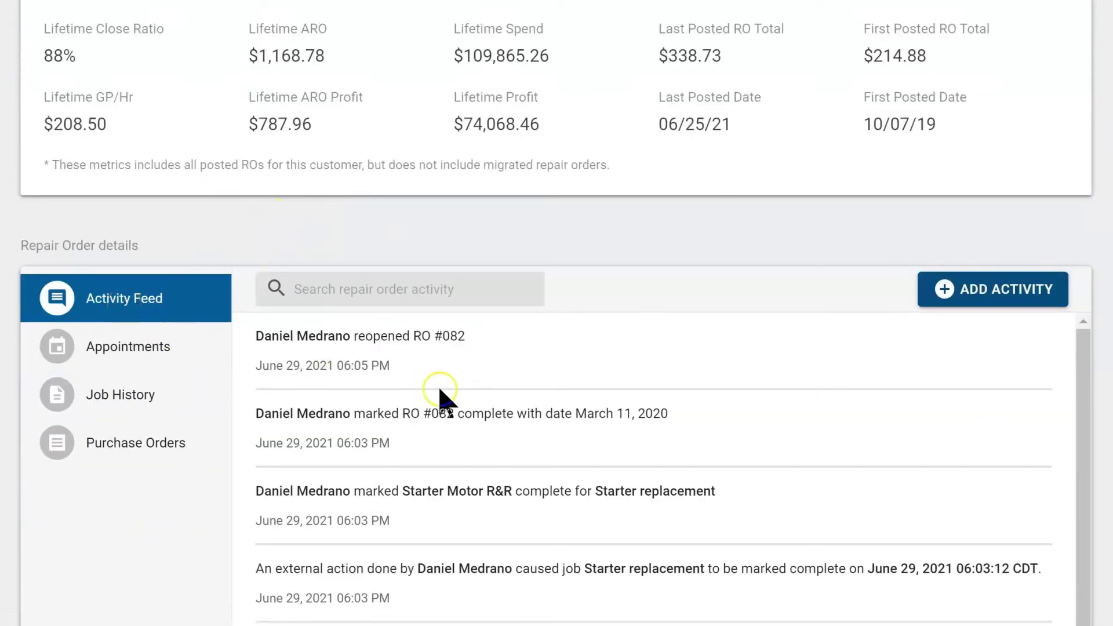
pyautogui.scroll(-3, 481, 409)
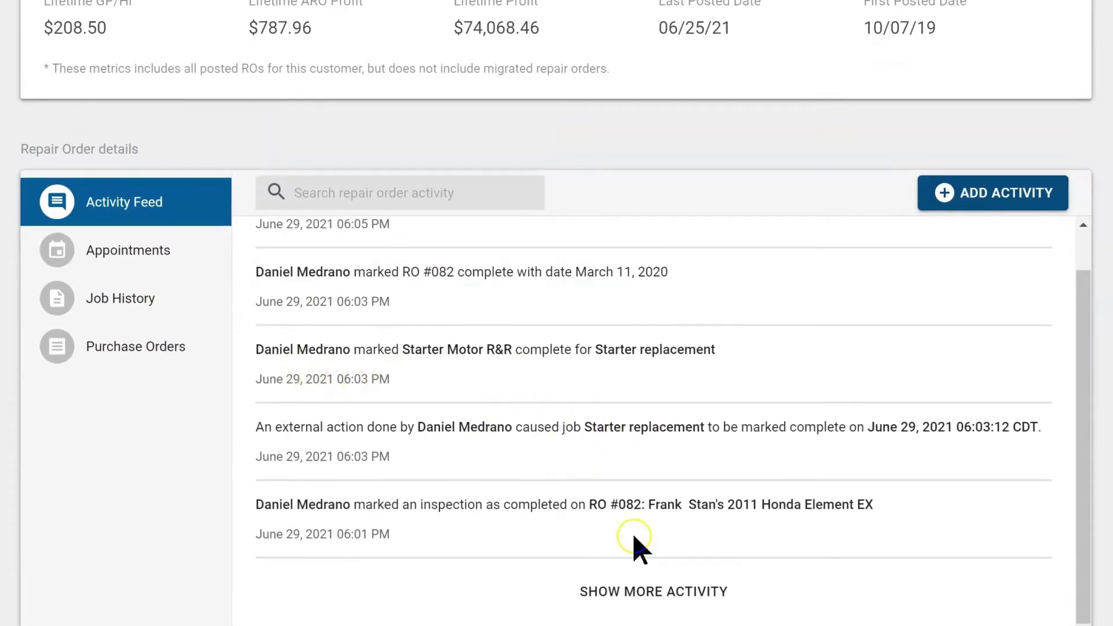
pyautogui.click(650, 586)
pyautogui.scroll(-10, 530, 490)
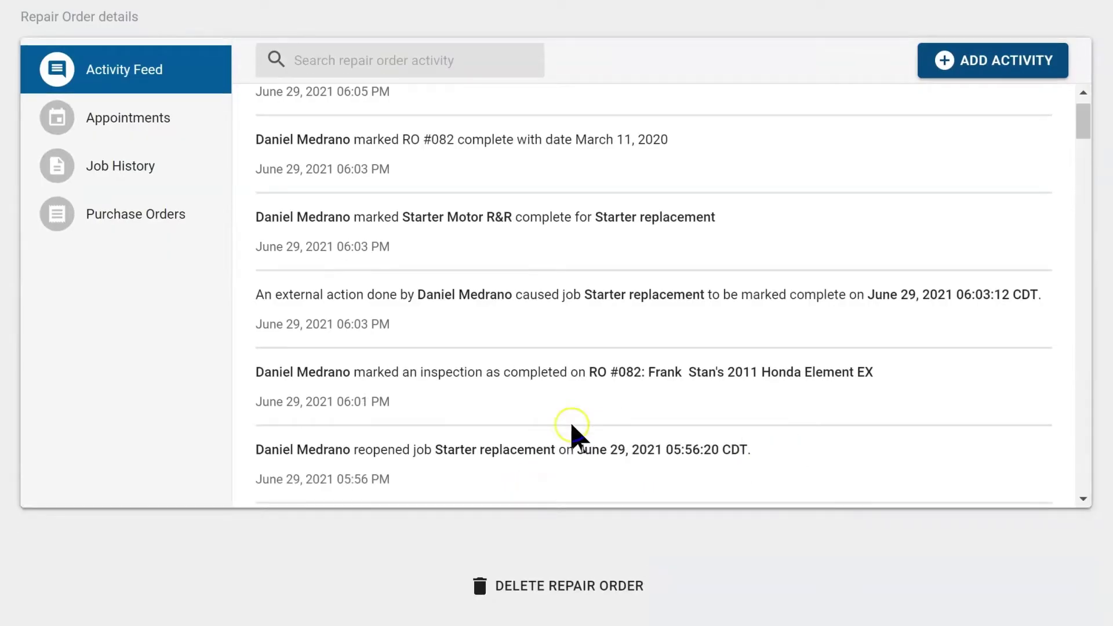
pyautogui.scroll(-6, 555, 388)
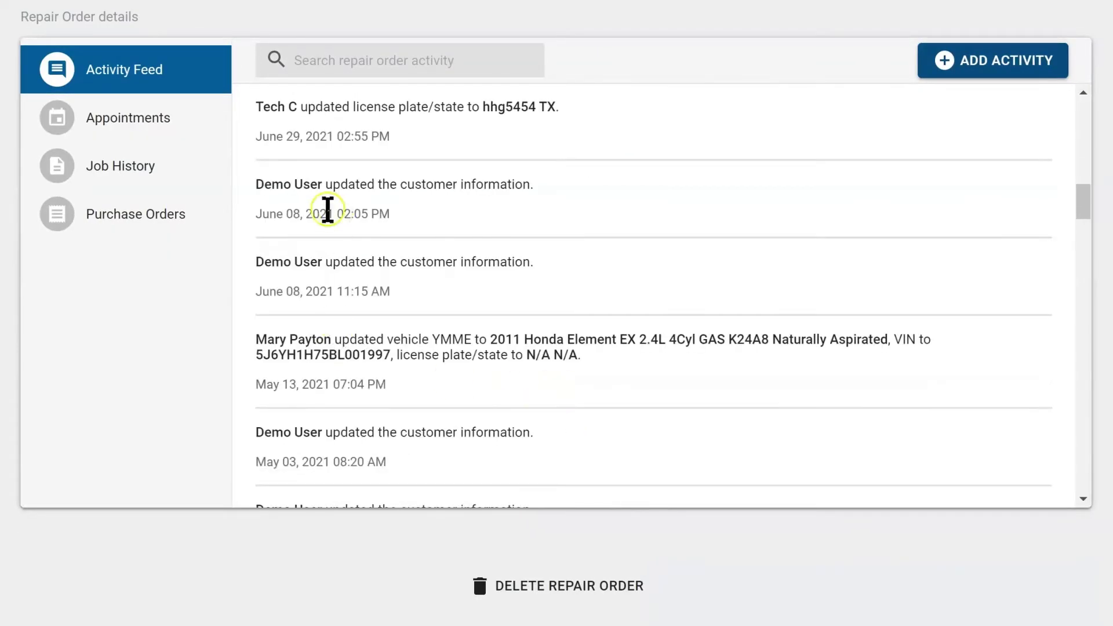
pyautogui.scroll(3, 325, 211)
# Show the vehicle's job history, topped by the 06/25/21 $311.02 thermostat replacement
pyautogui.scroll(-1, 313, 217)
pyautogui.scroll(-3, 340, 258)
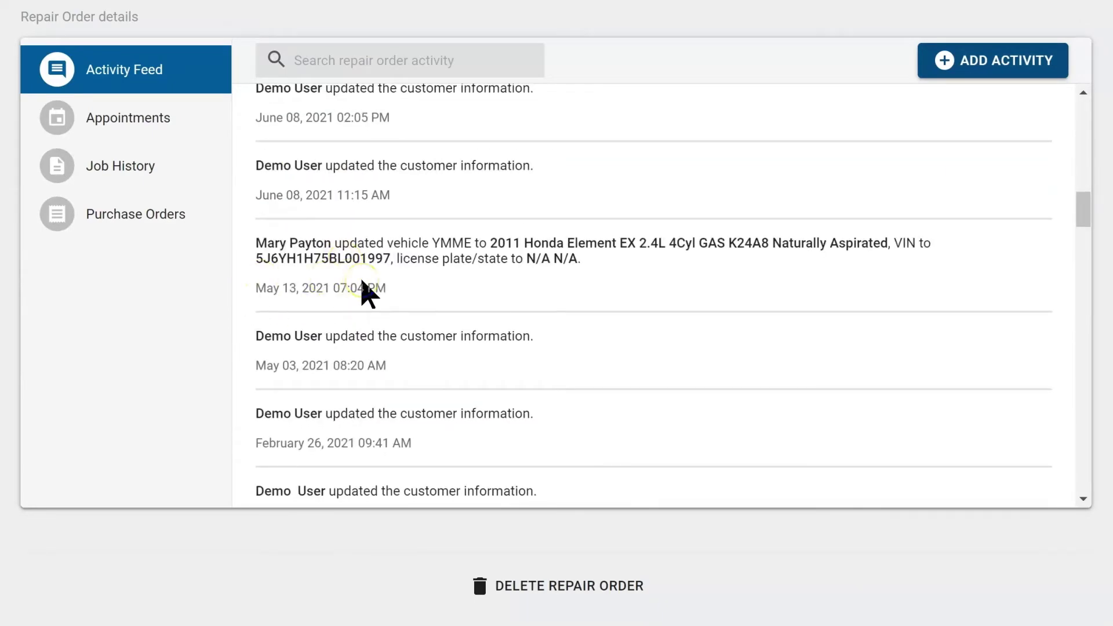
pyautogui.click(137, 171)
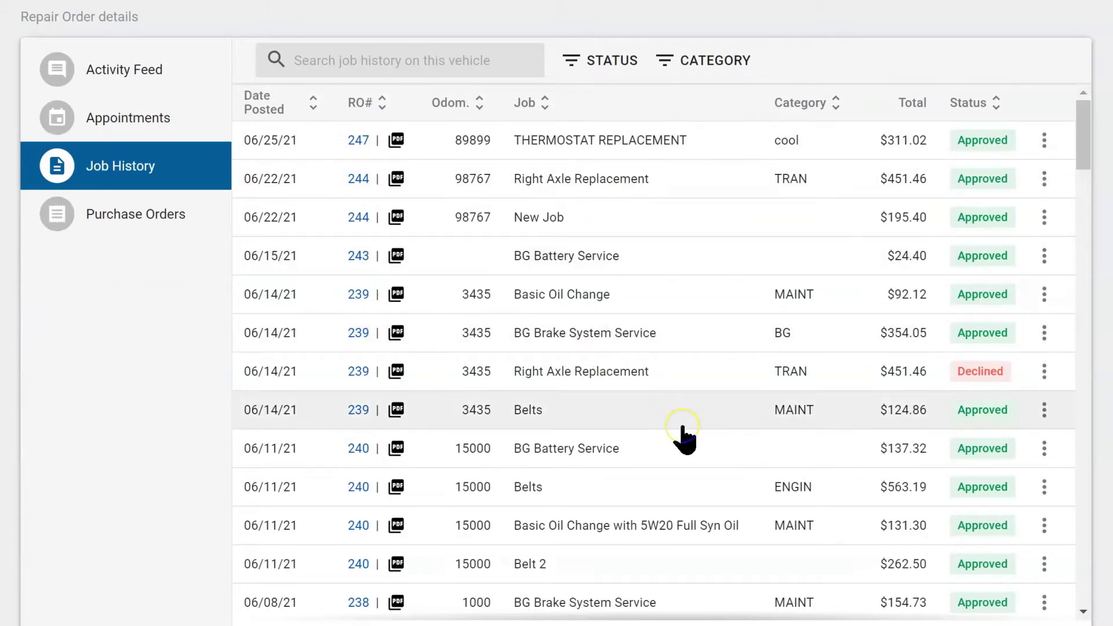
pyautogui.scroll(5, 683, 439)
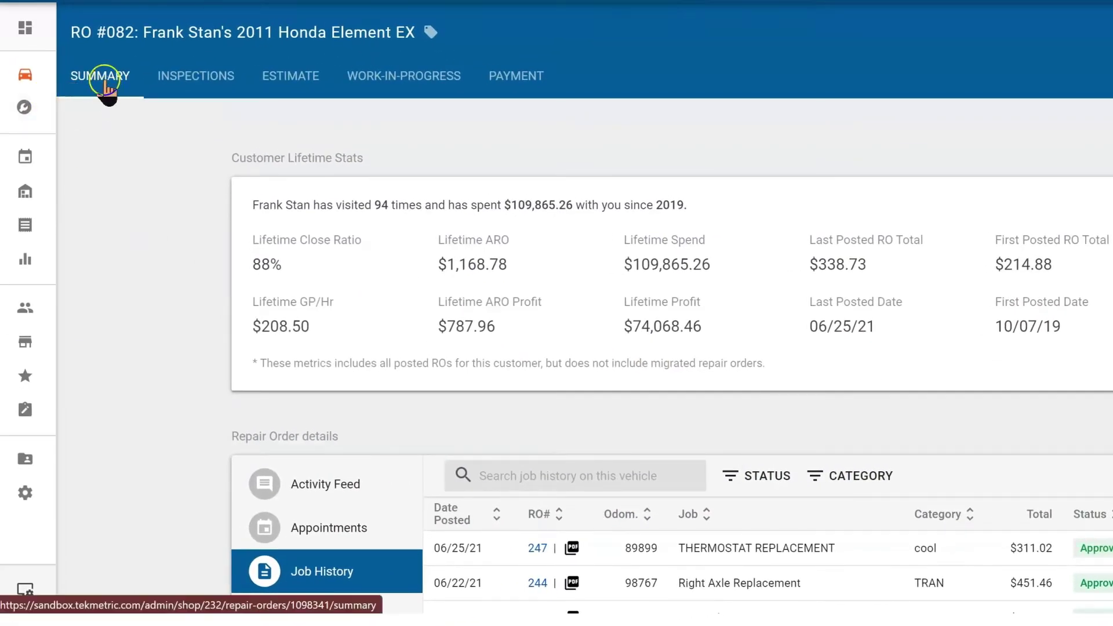
# Review the Vehicle Issues and the completed Standard 18 point inspection, then move to the estimate
pyautogui.click(178, 76)
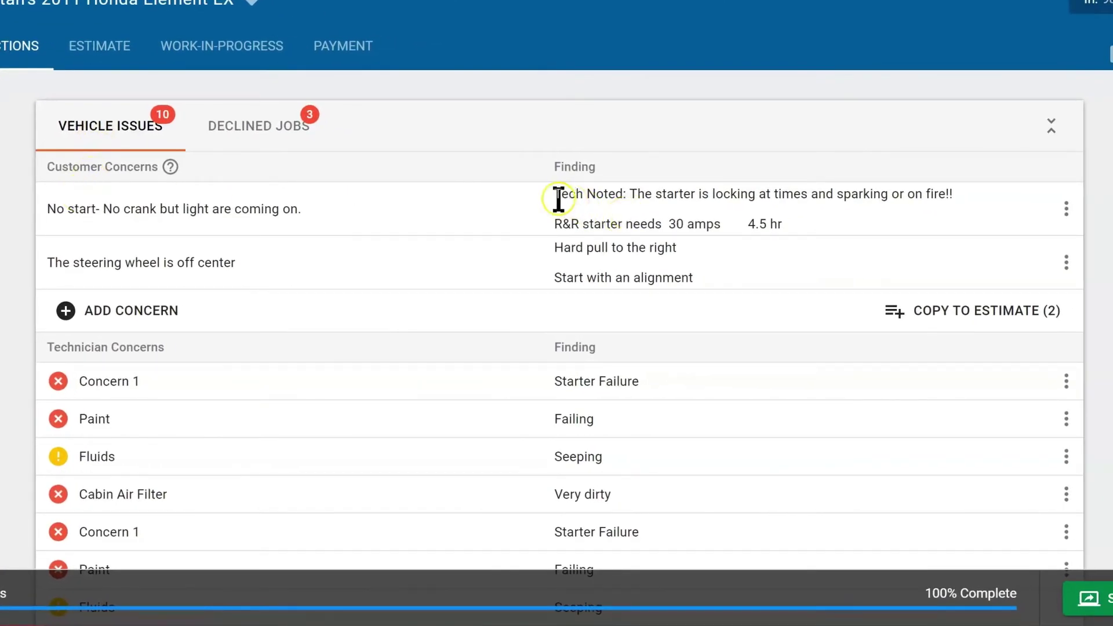
pyautogui.scroll(-10, 631, 220)
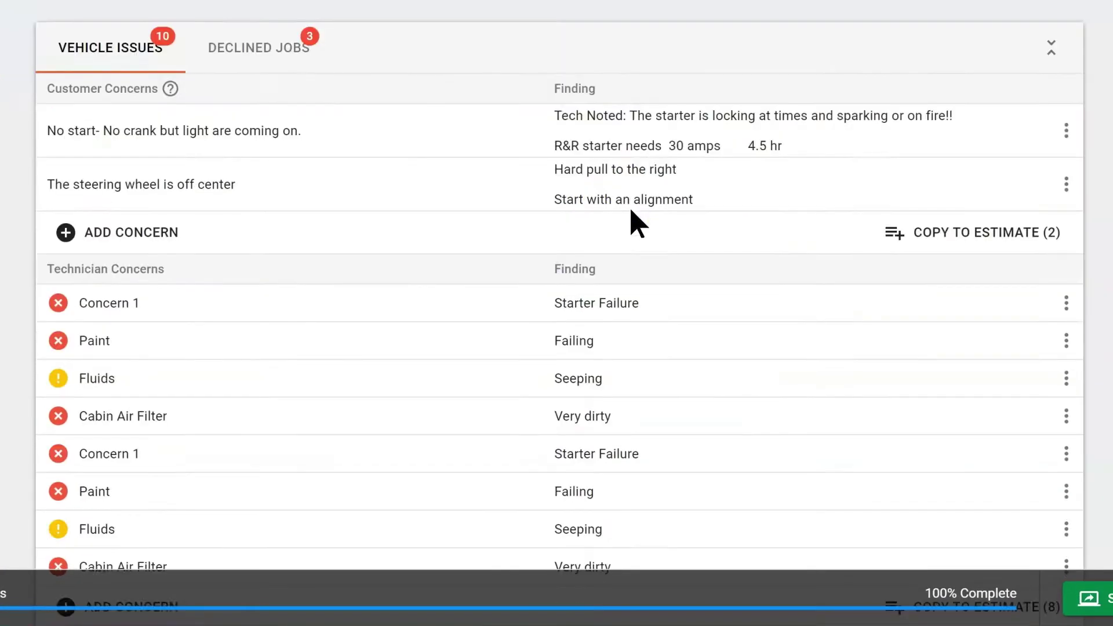
pyautogui.scroll(-4, 643, 238)
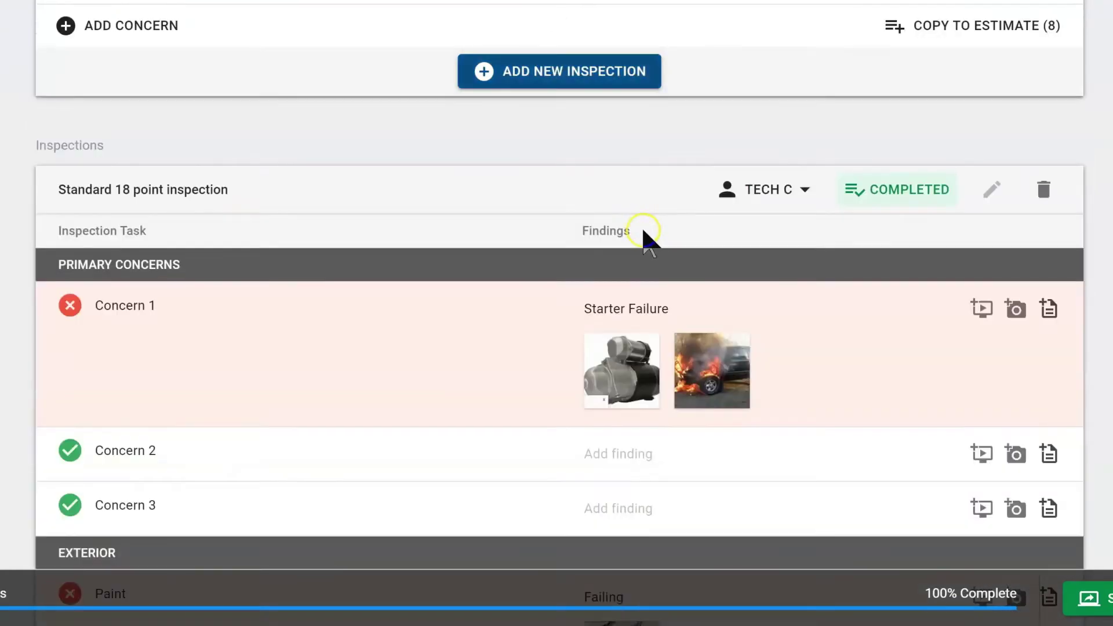
pyautogui.moveTo(648, 279)
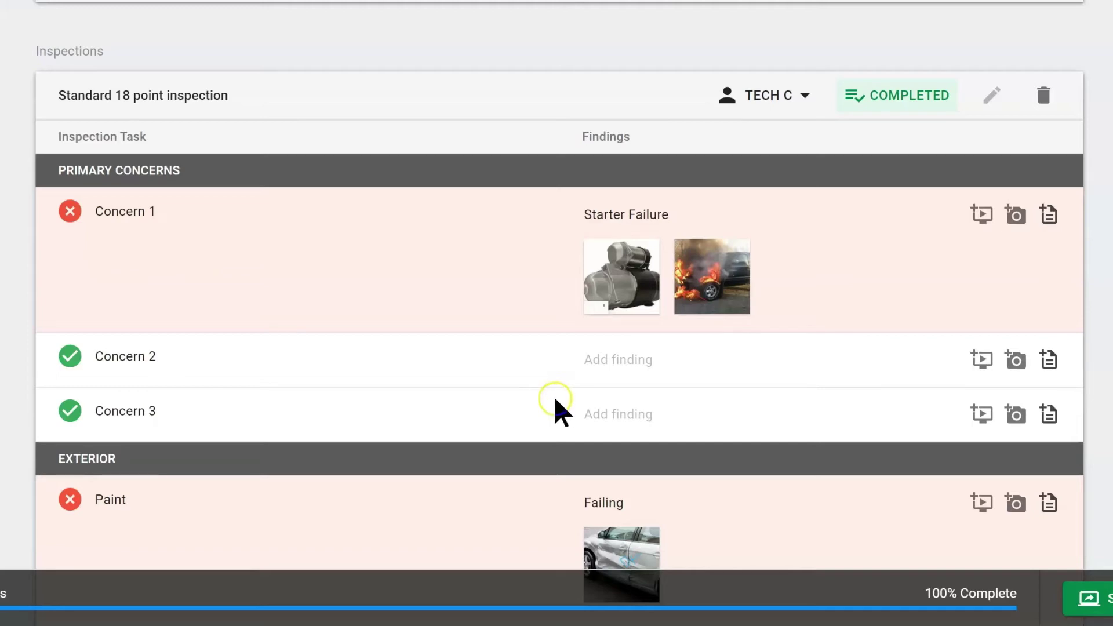
pyautogui.moveTo(888, 100)
pyautogui.scroll(8, 802, 229)
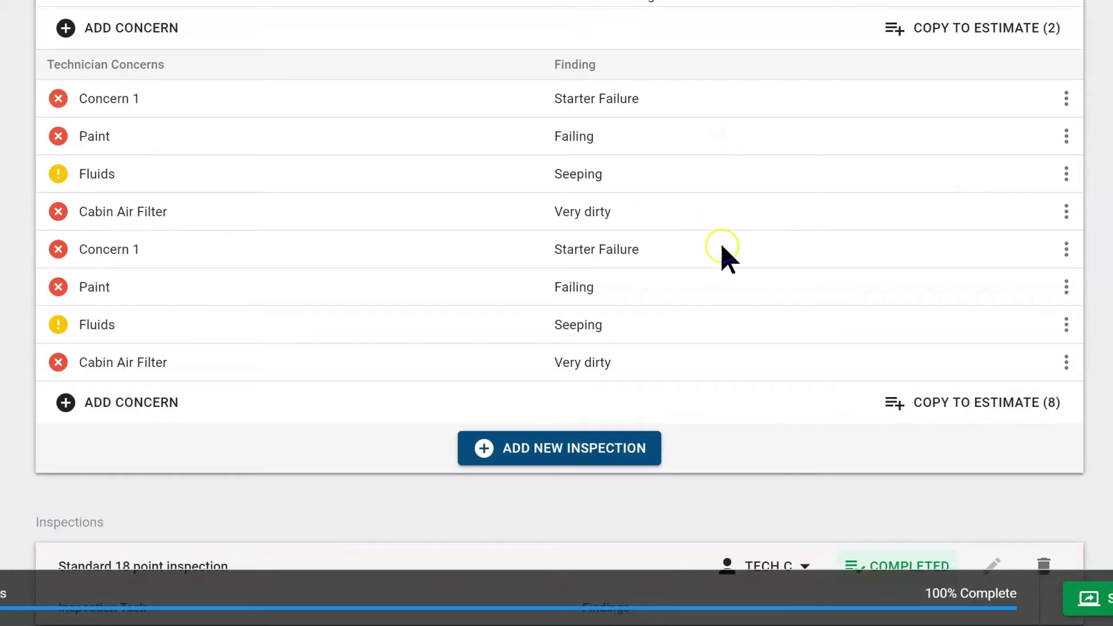
pyautogui.scroll(5, 725, 256)
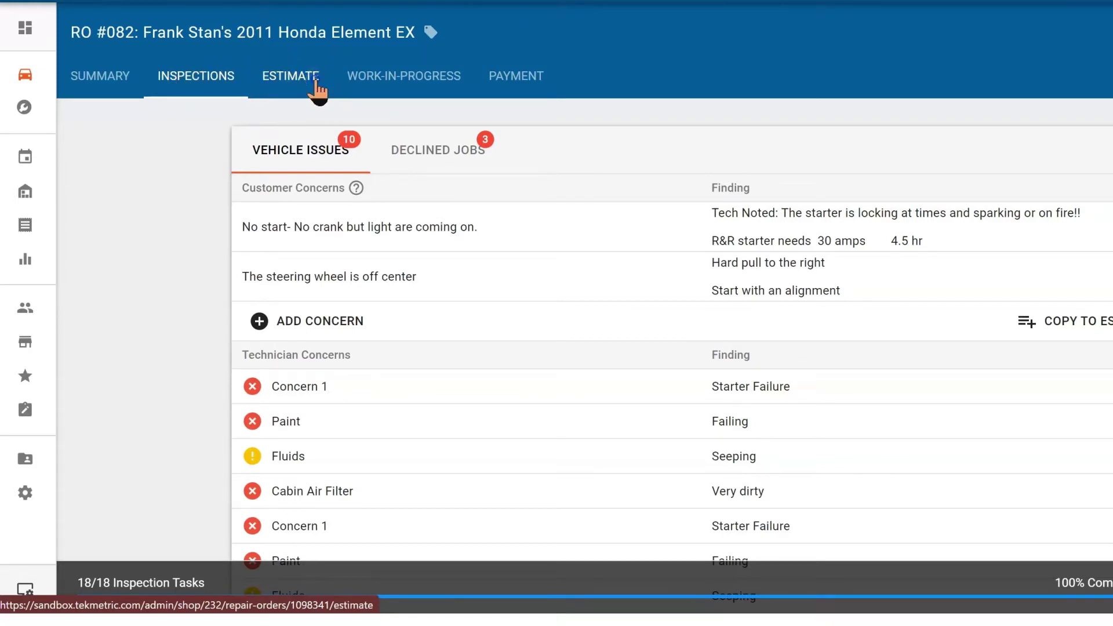
pyautogui.click(318, 87)
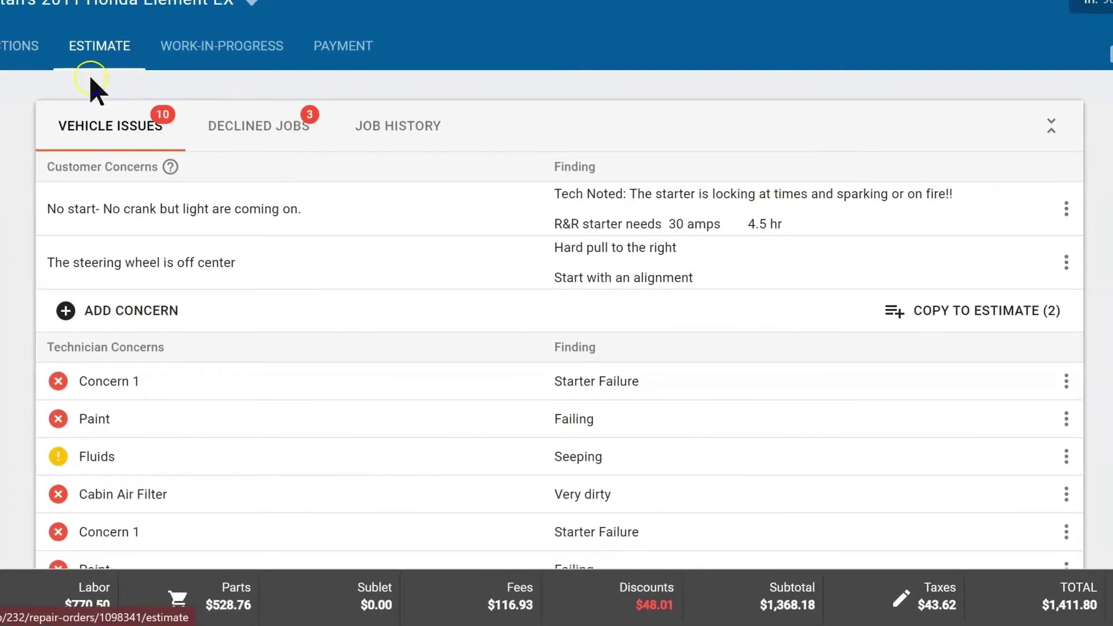
# Scroll to the Starter replacement job and review the Build Estimate options before closing them
pyautogui.click(60, 197)
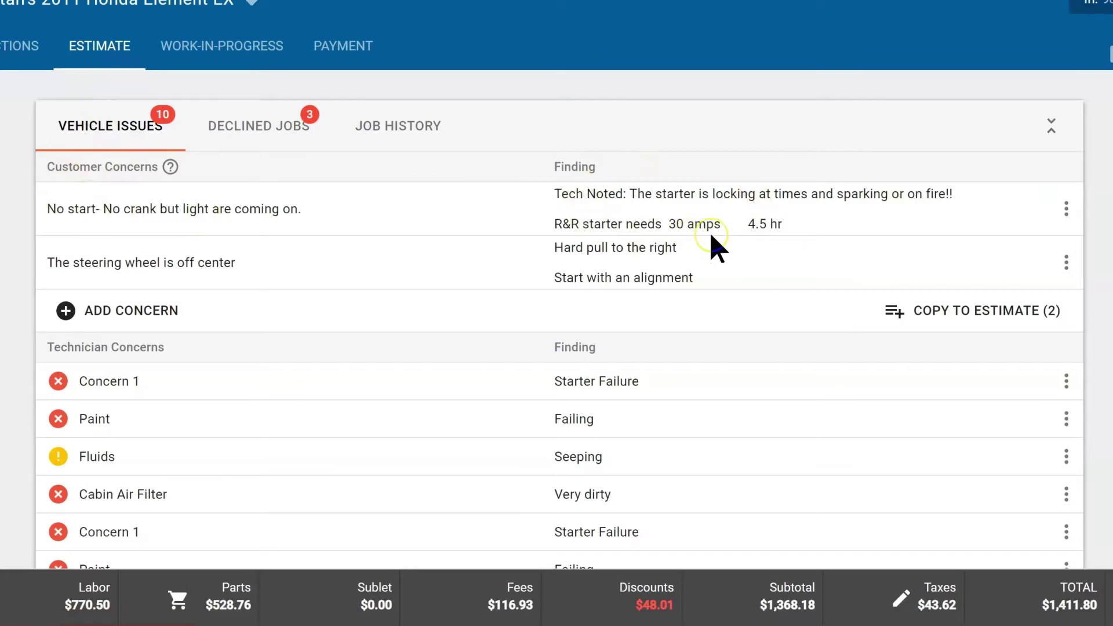
pyautogui.scroll(-3, 718, 248)
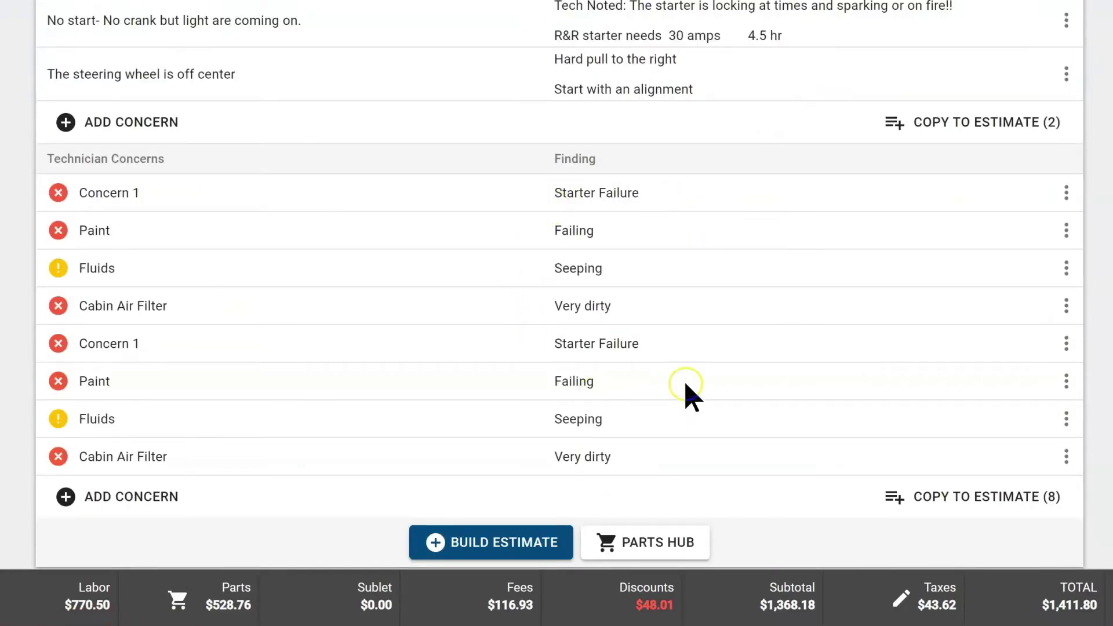
pyautogui.scroll(-2, 637, 406)
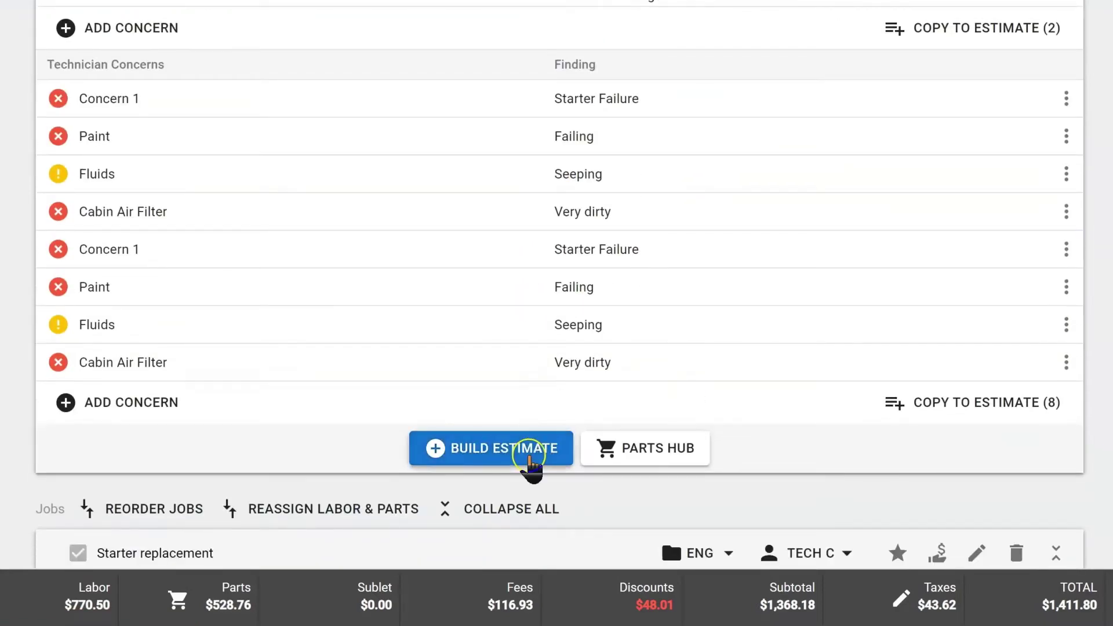
pyautogui.scroll(-2, 526, 462)
pyautogui.click(514, 366)
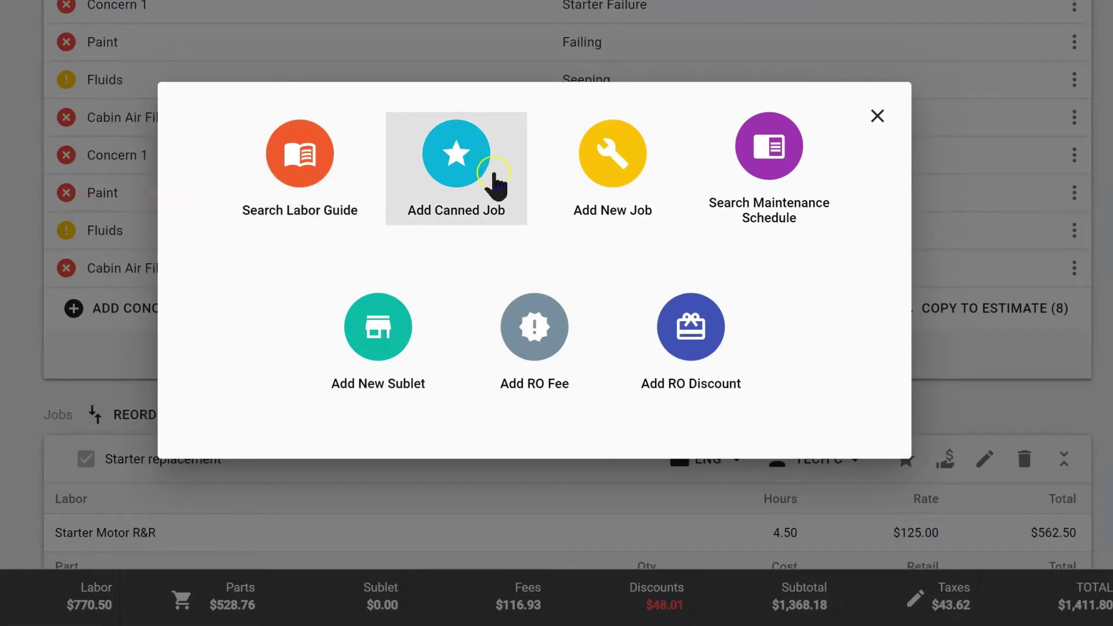
pyautogui.click(617, 216)
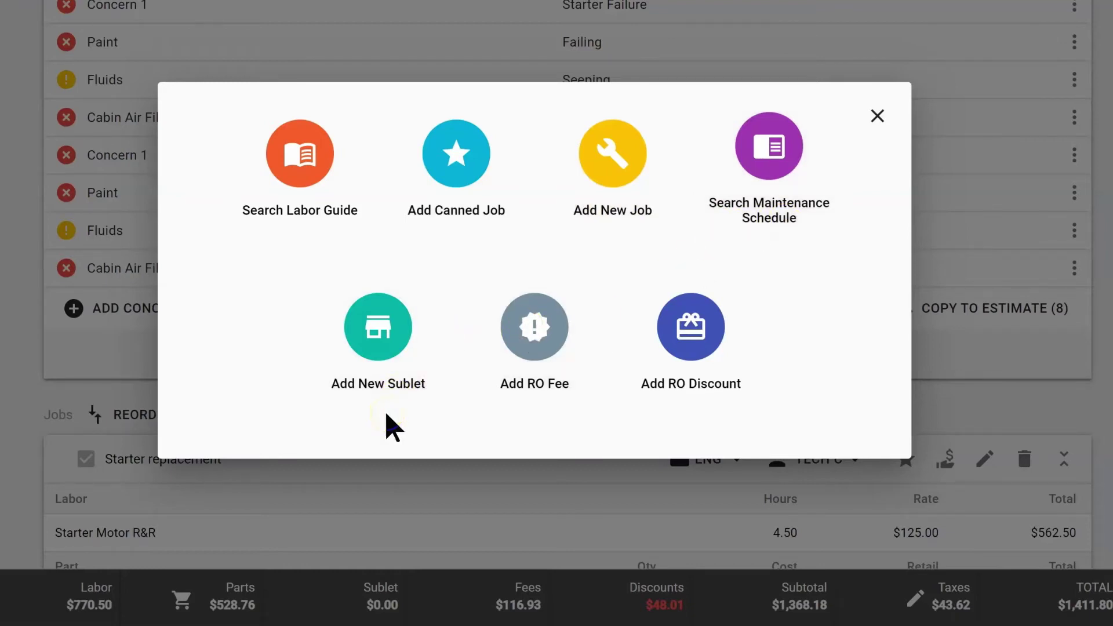
pyautogui.click(561, 397)
pyautogui.click(873, 113)
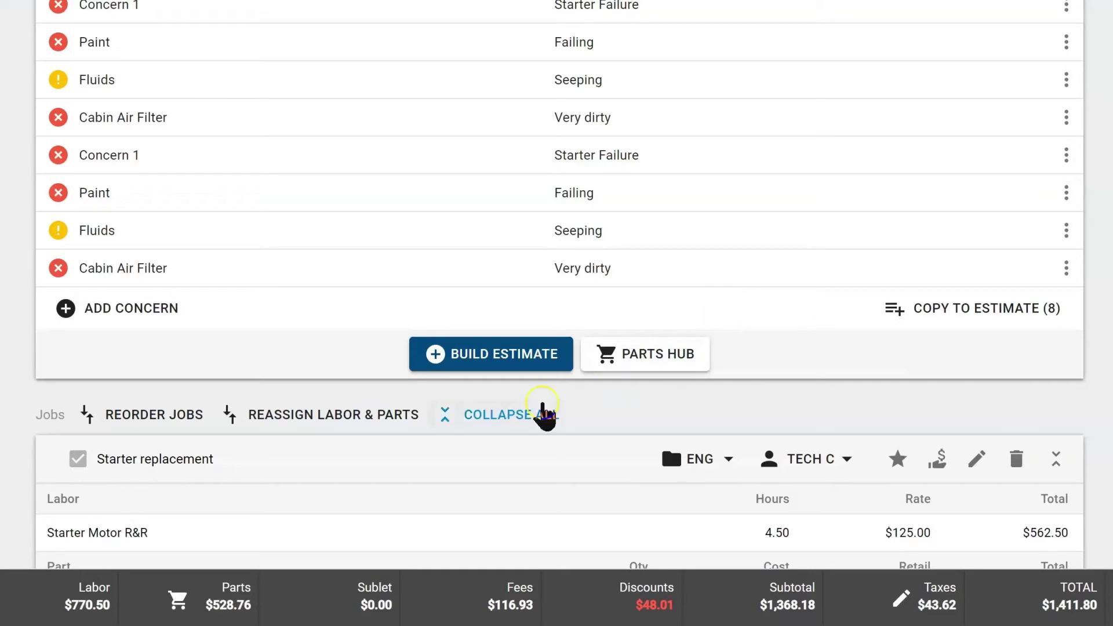
# Review profitability by job down to the $1,299.26 total estimate at 54.8% margin
pyautogui.scroll(2, 576, 251)
pyautogui.scroll(5, 582, 261)
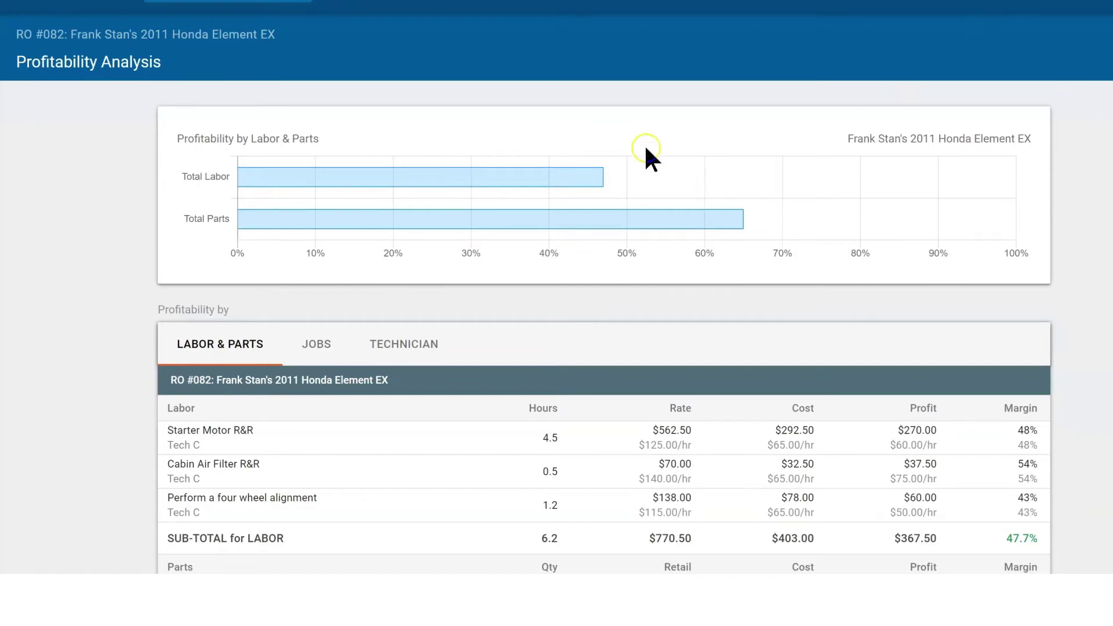
pyautogui.moveTo(549, 172)
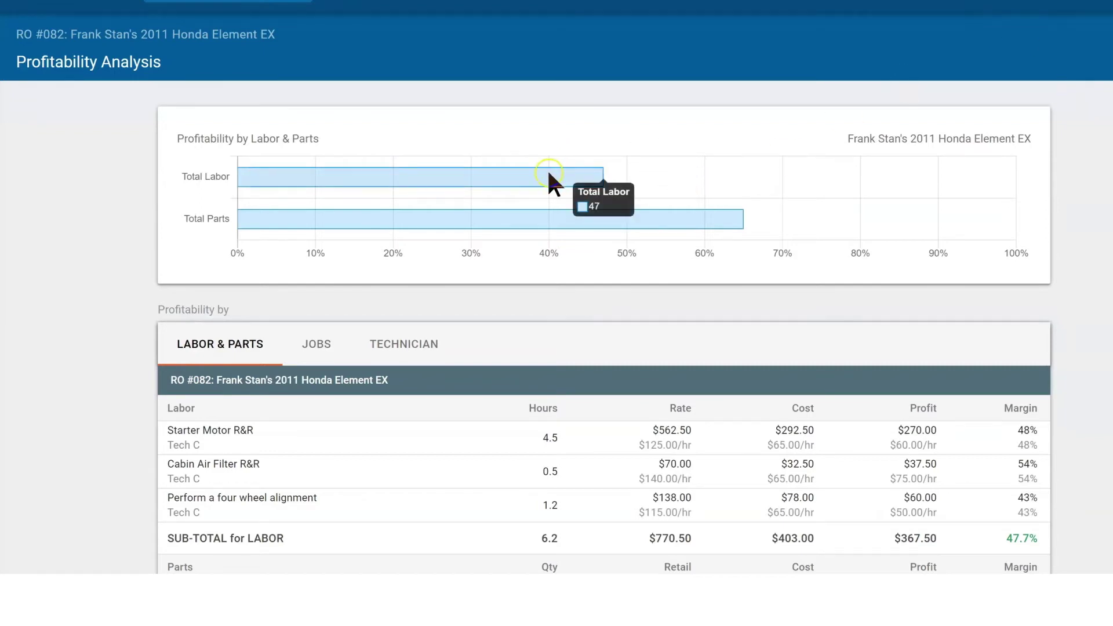
pyautogui.scroll(-5, 814, 343)
pyautogui.scroll(-1, 933, 400)
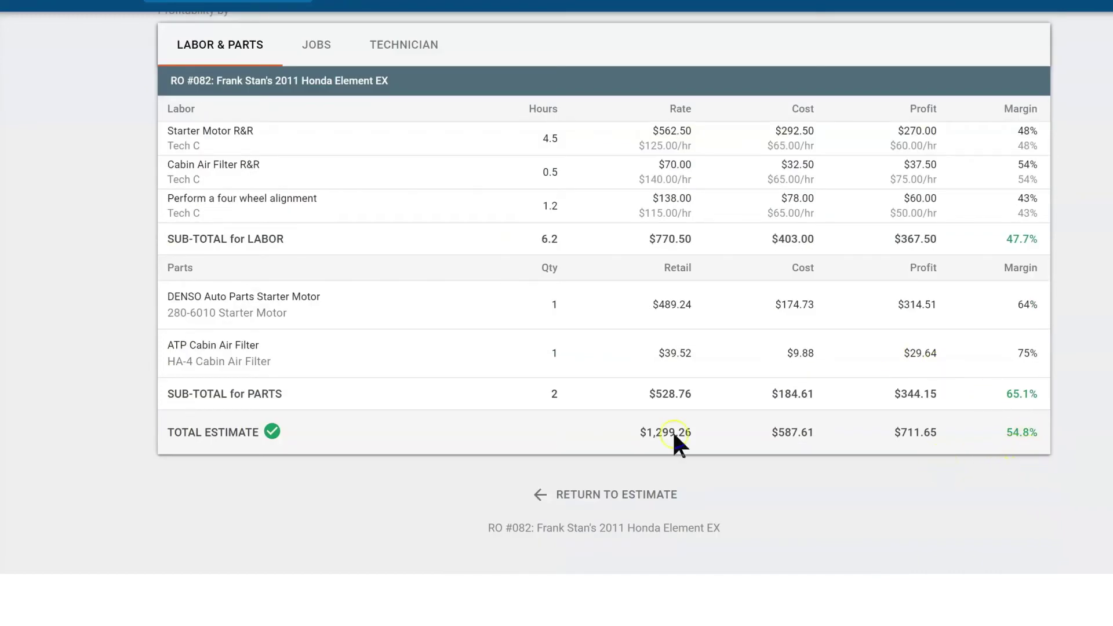
pyautogui.scroll(3, 325, 258)
pyautogui.click(317, 209)
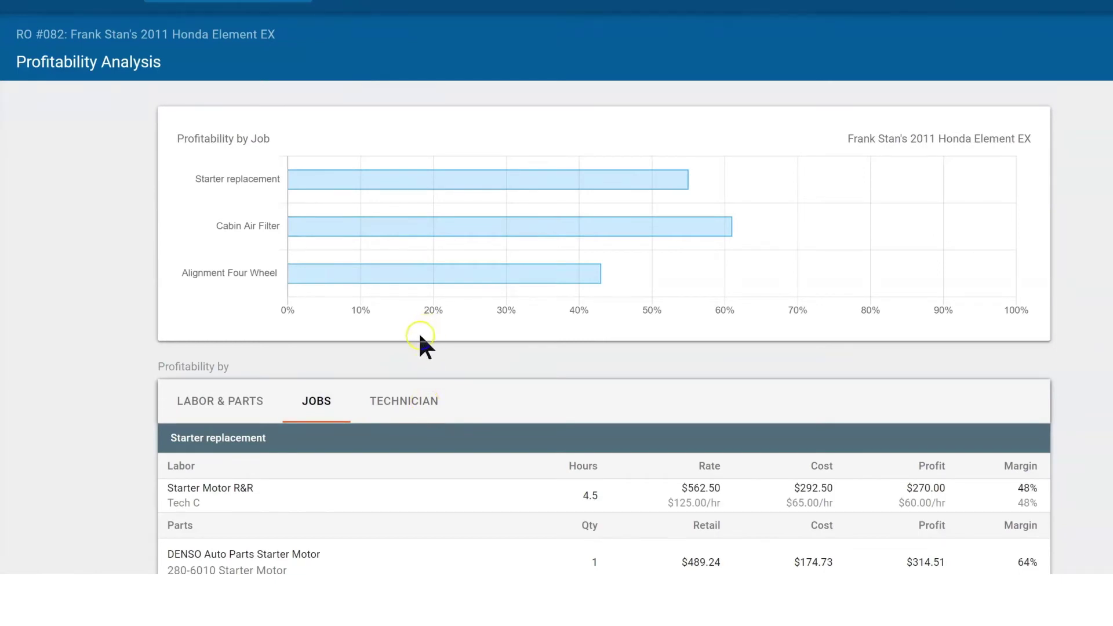
pyautogui.scroll(-8, 985, 388)
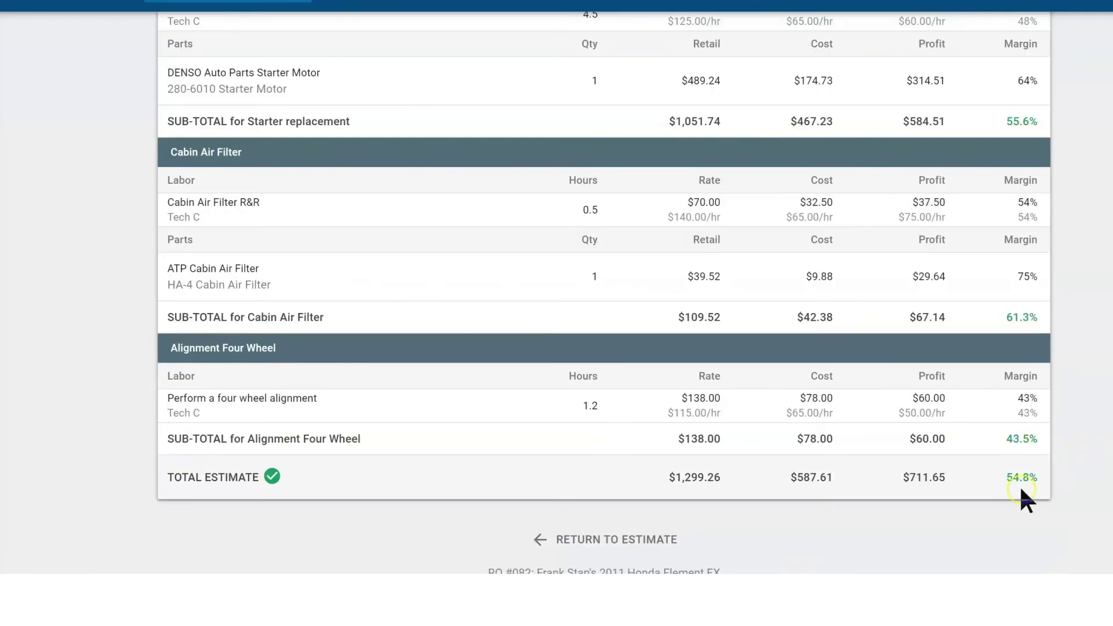
pyautogui.scroll(-1, 725, 493)
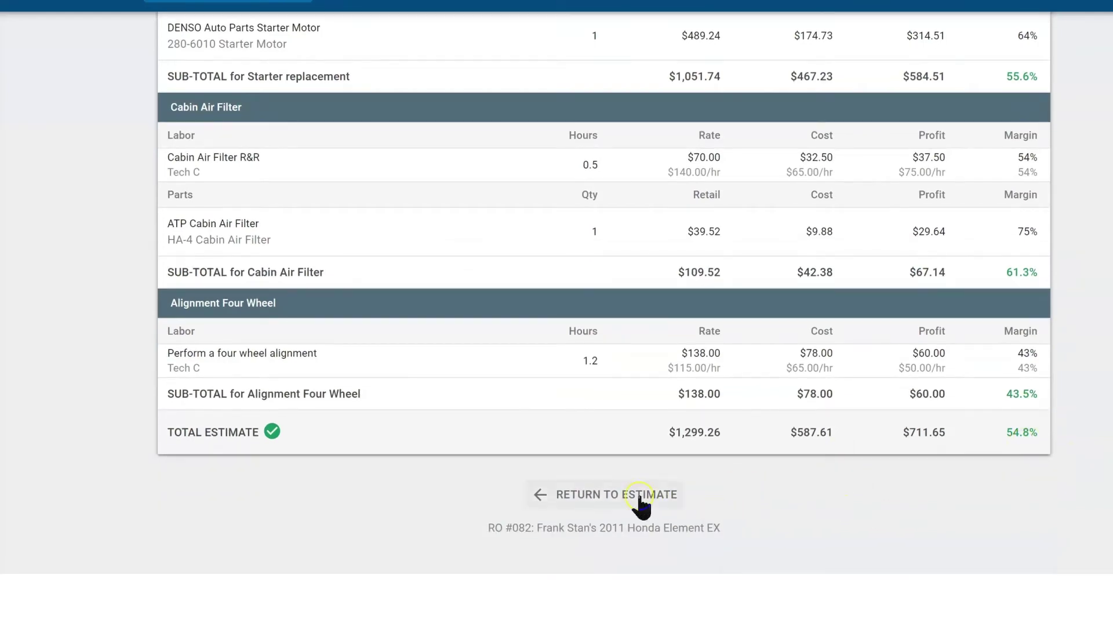
pyautogui.click(631, 497)
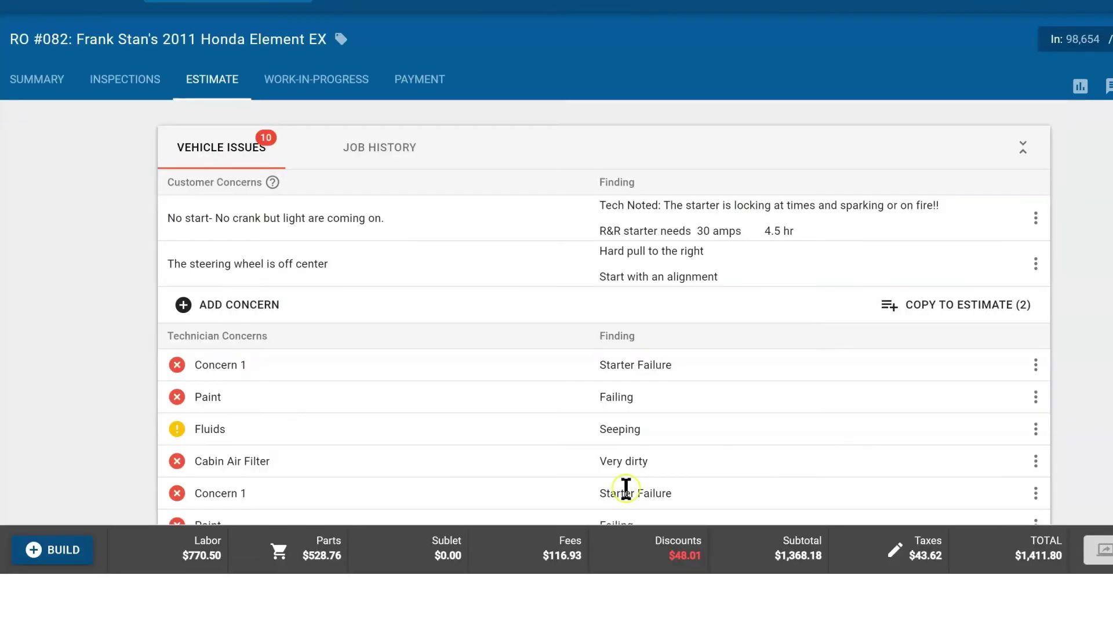
# Scroll through the 10 vehicle issues and 3 declined jobs, then back to the top
pyautogui.scroll(-4, 641, 449)
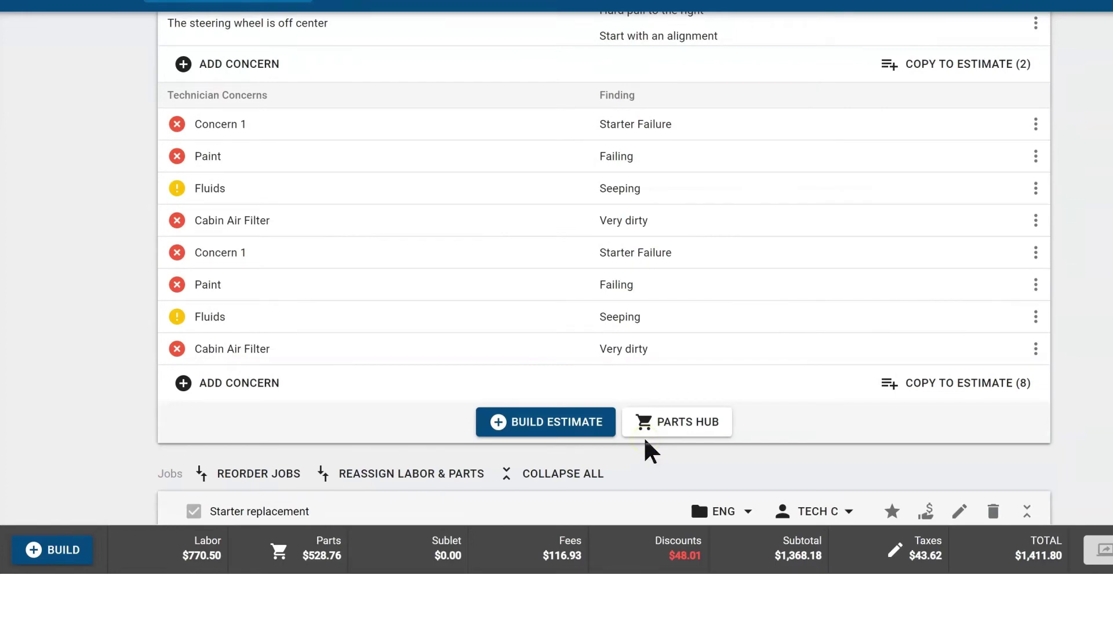
pyautogui.scroll(4, 772, 166)
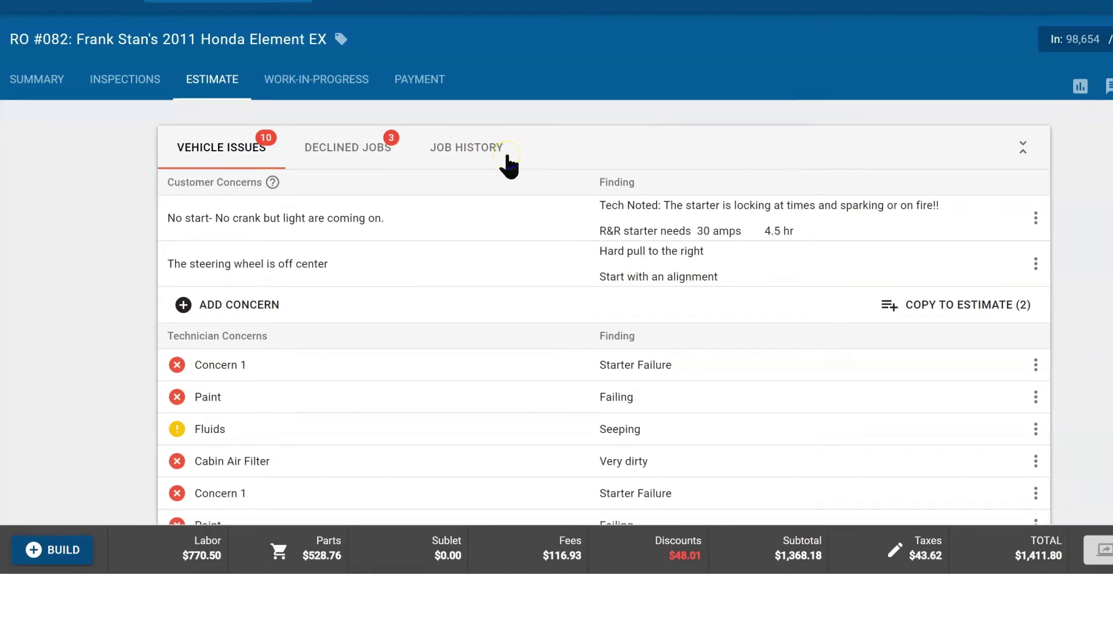
# Open the Work-In-Progress tab and expand the 2 comments on the Starter replacement job
pyautogui.click(305, 81)
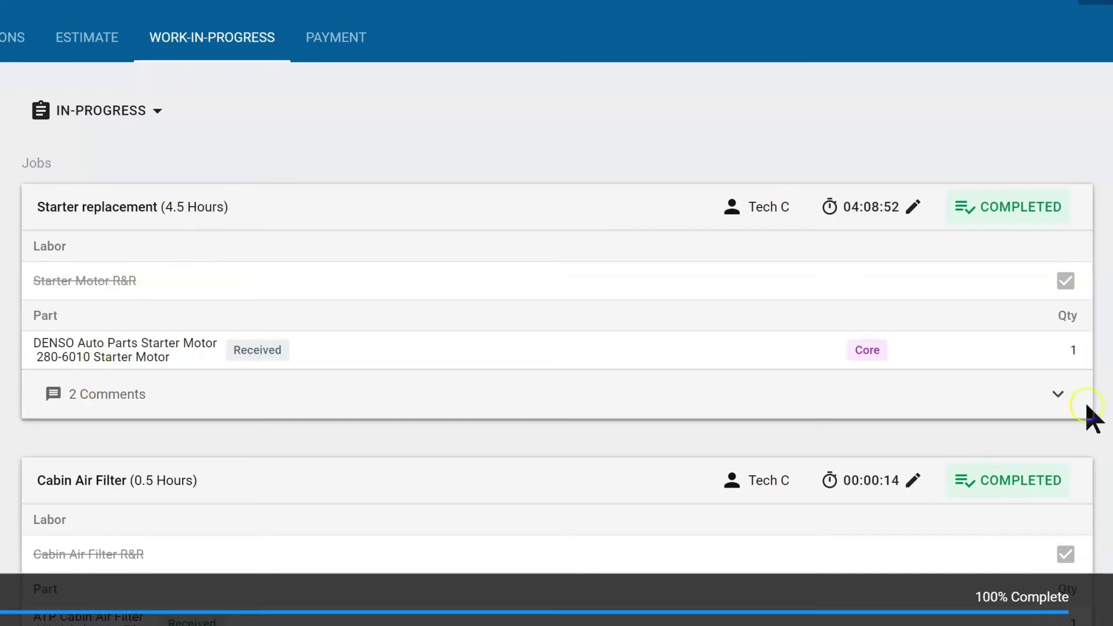
pyautogui.click(1058, 395)
pyautogui.scroll(-3, 609, 427)
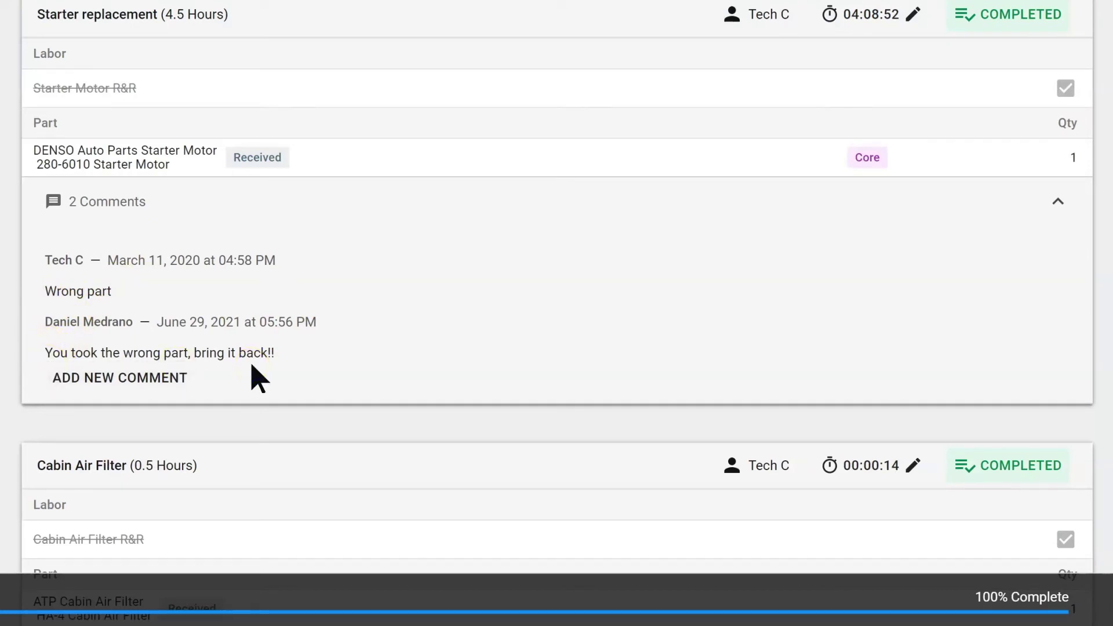
pyautogui.scroll(3, 255, 374)
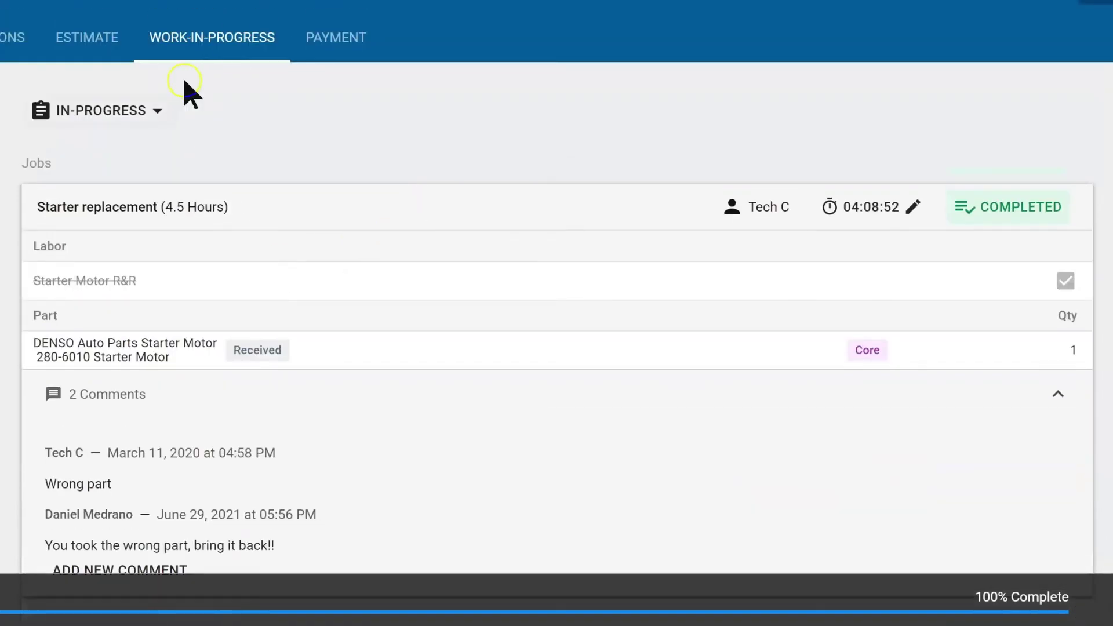
pyautogui.scroll(-3, 385, 607)
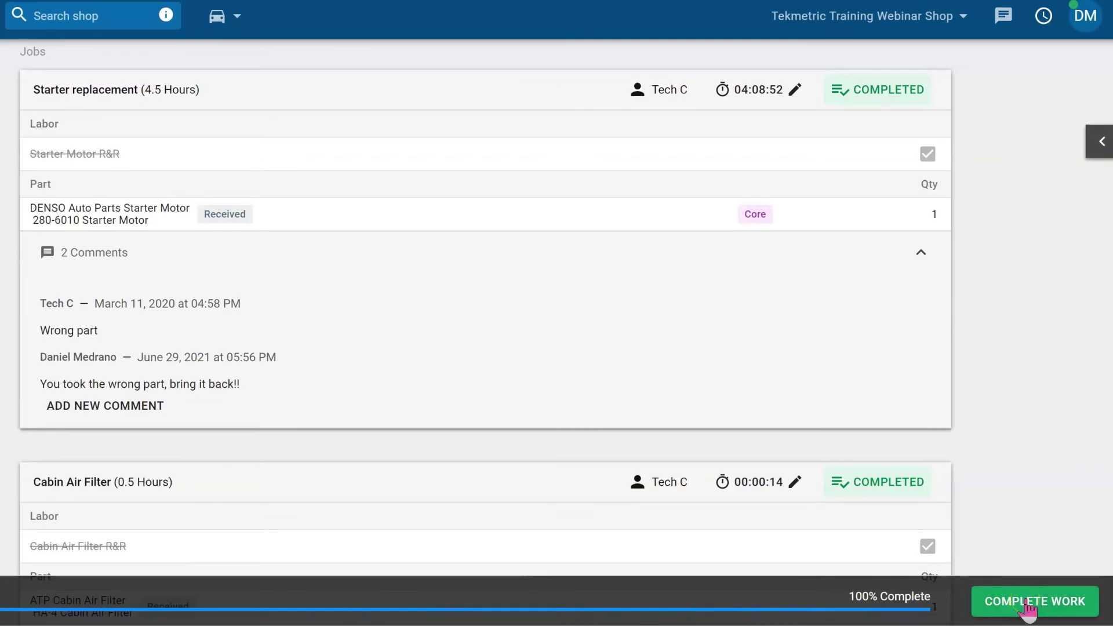
# Complete all work on RO #082 with 'Do not notify the customer' kept, and confirm
pyautogui.click(1026, 603)
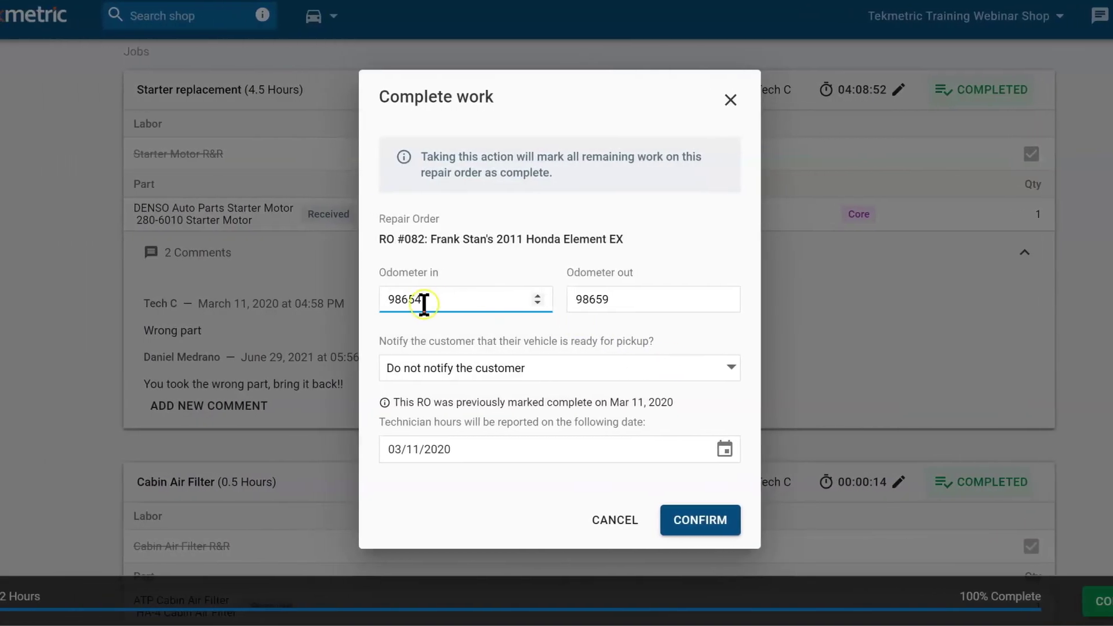
pyautogui.click(570, 369)
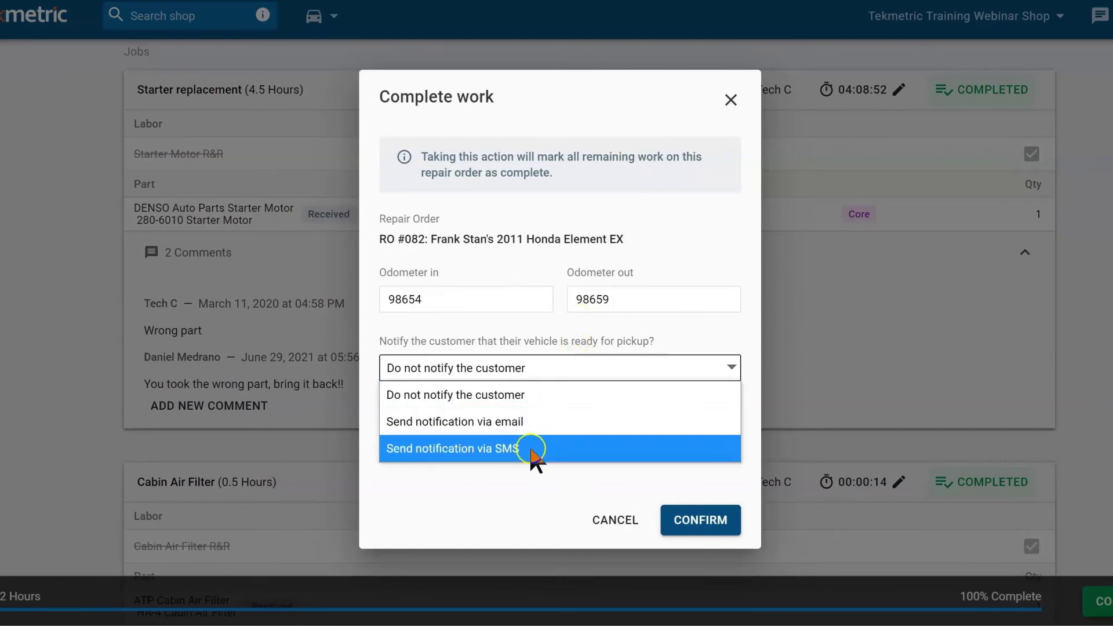
pyautogui.click(676, 308)
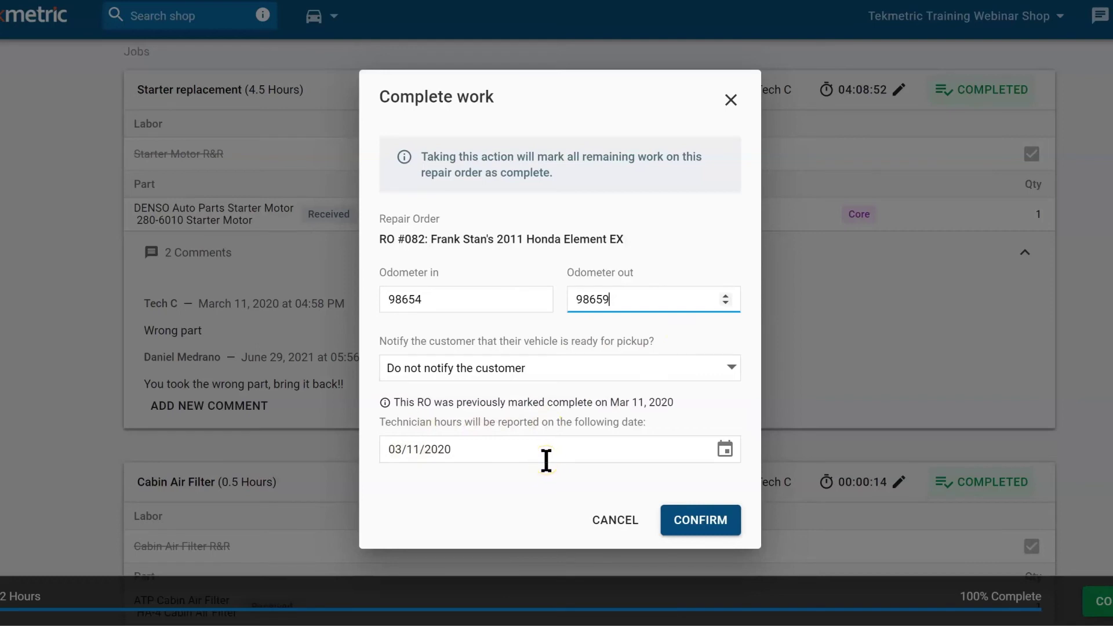
pyautogui.click(703, 519)
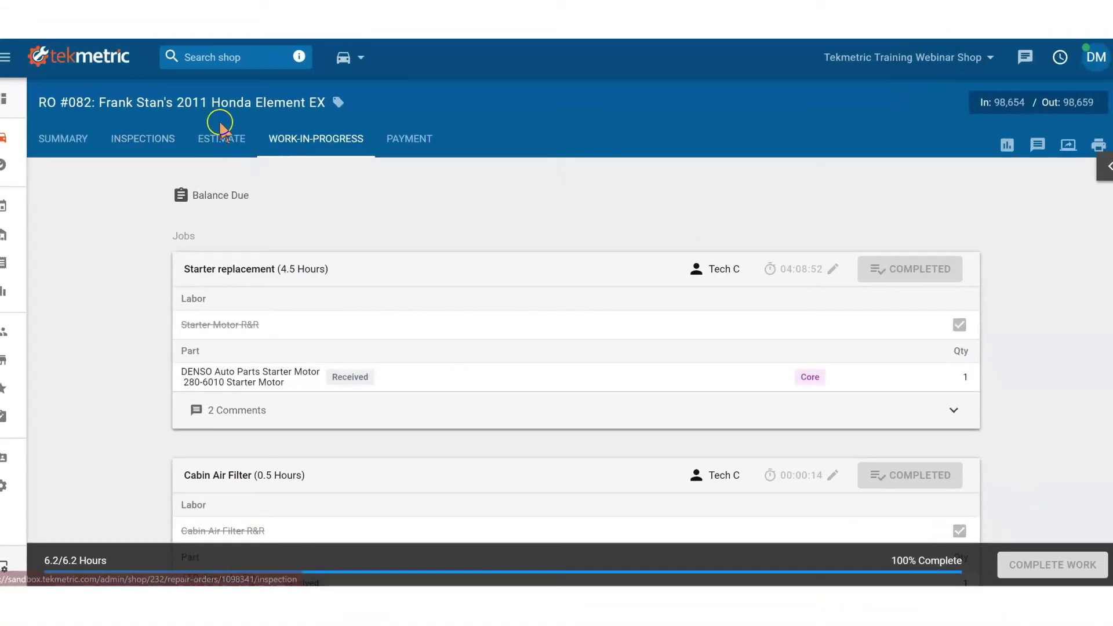
# Reopen RO #082 from the job board's completed column and show its Payment tab
pyautogui.click(3, 142)
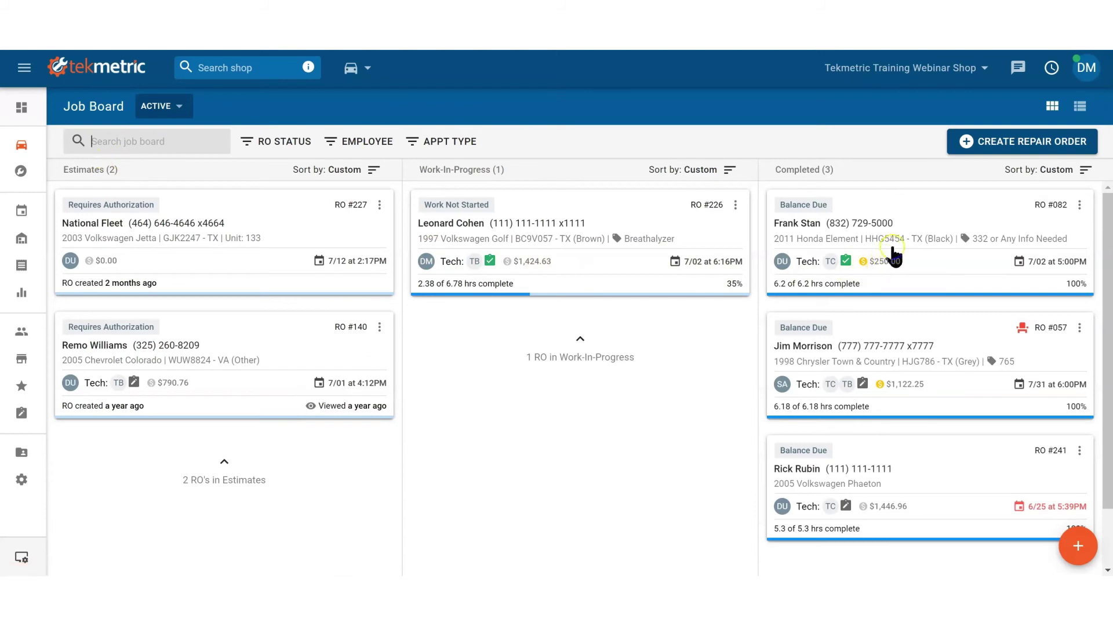
pyautogui.click(942, 210)
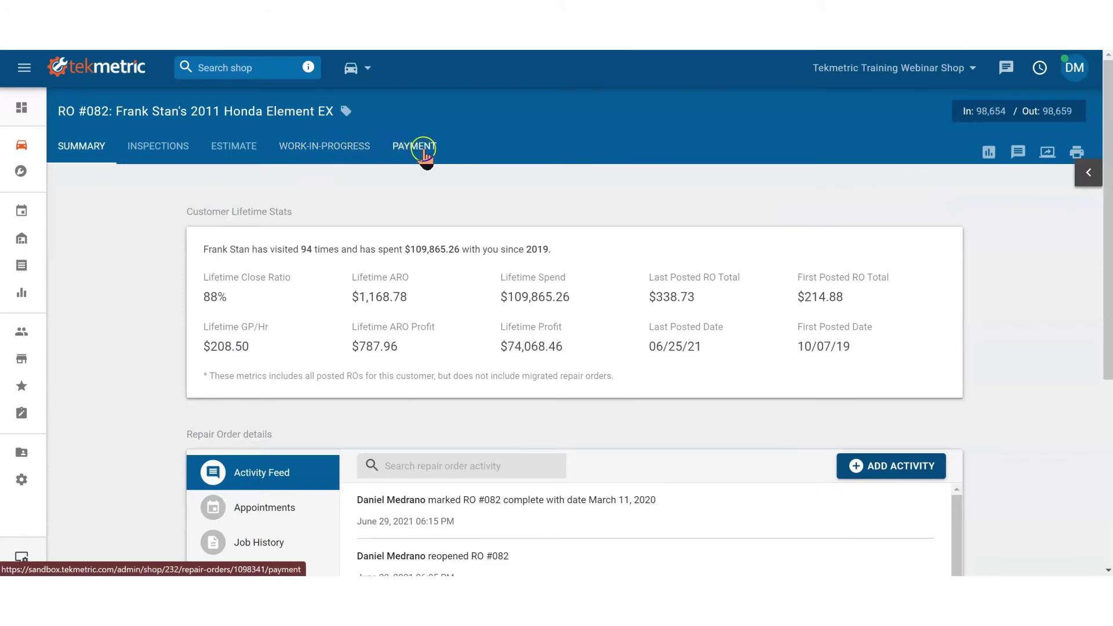
pyautogui.click(415, 147)
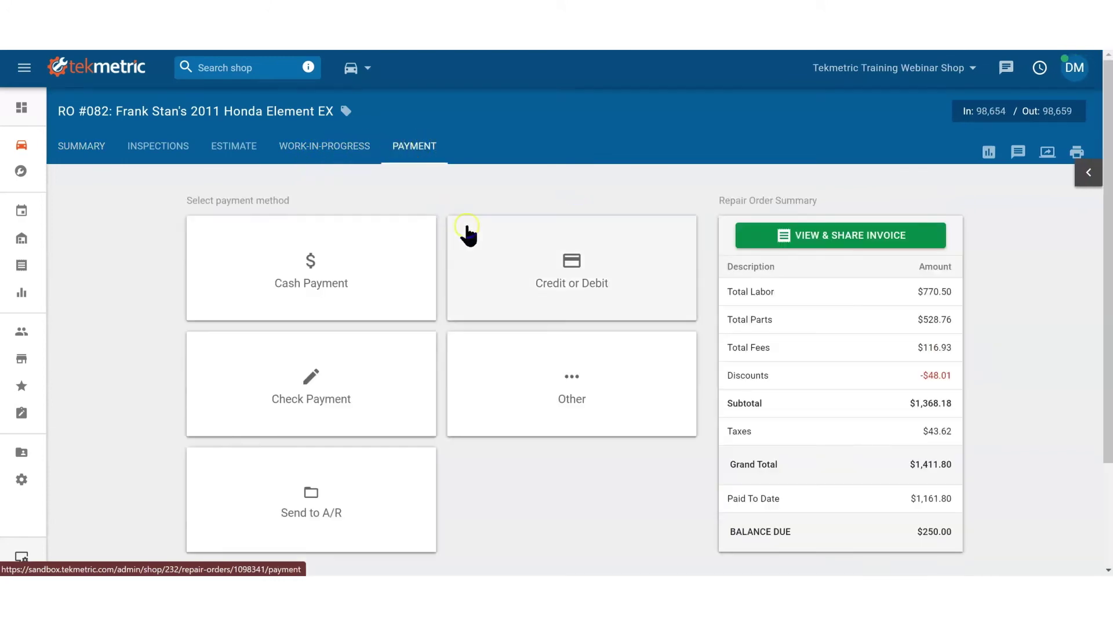
pyautogui.scroll(-2, 438, 374)
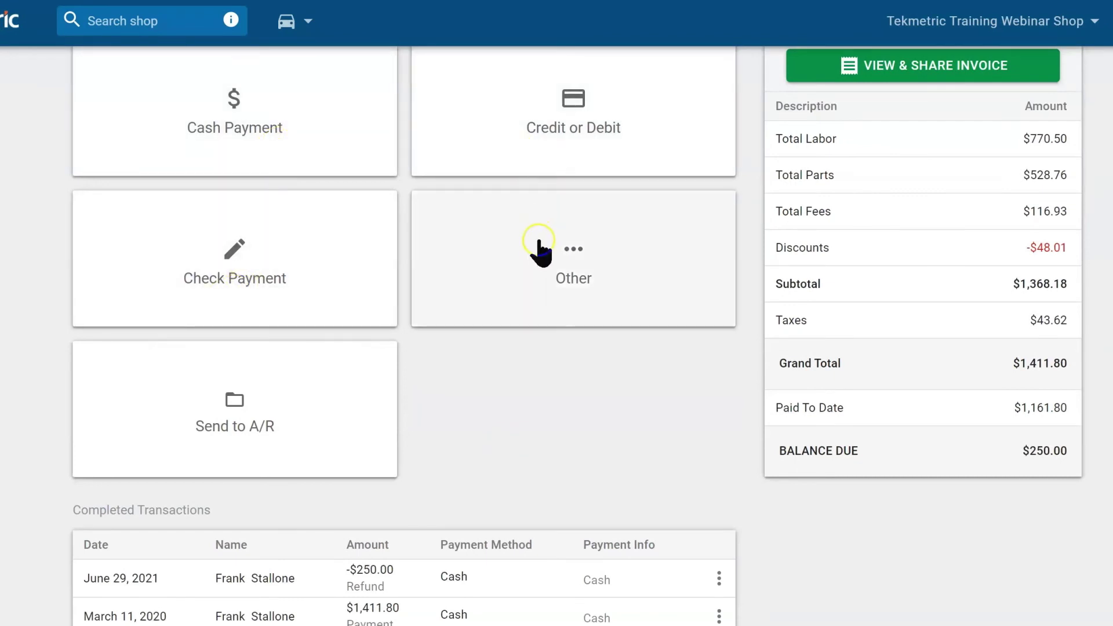
pyautogui.click(538, 246)
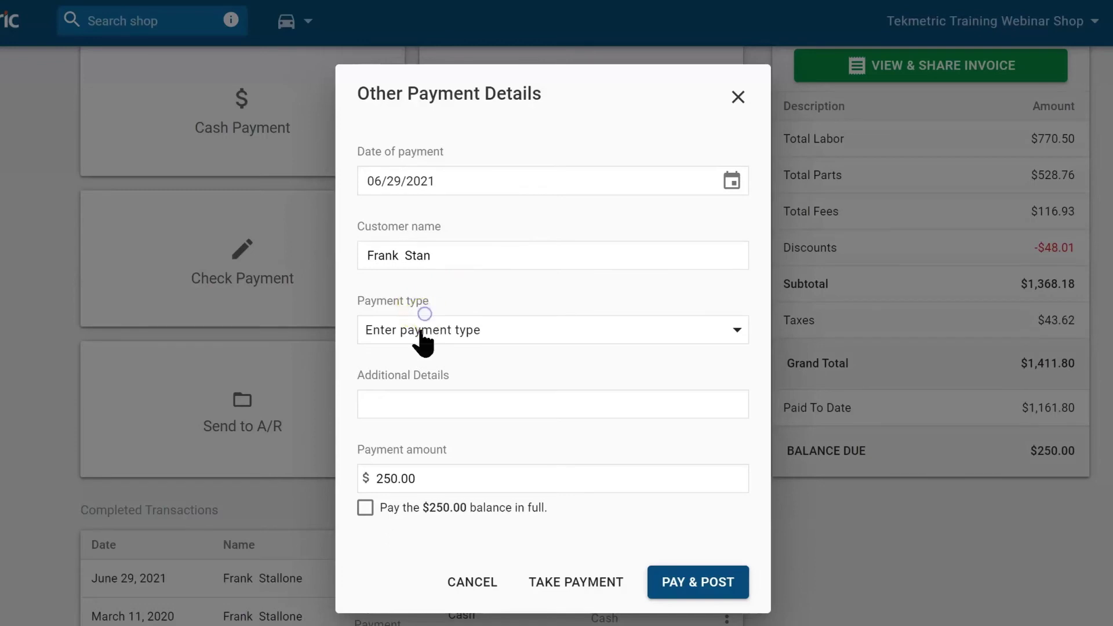
pyautogui.click(422, 327)
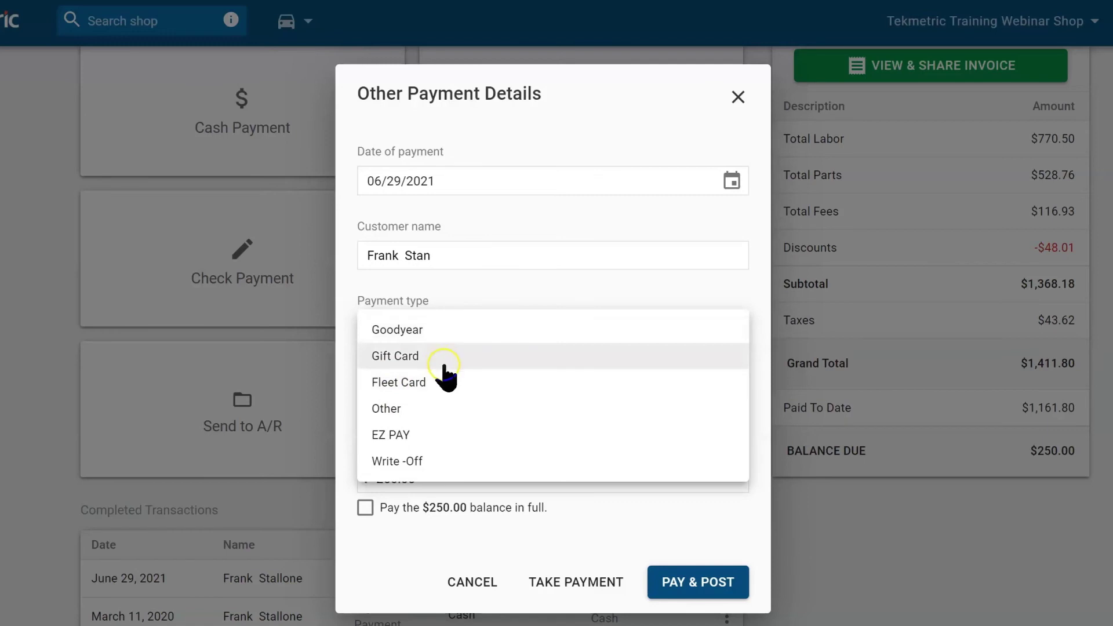
pyautogui.click(738, 97)
pyautogui.click(738, 96)
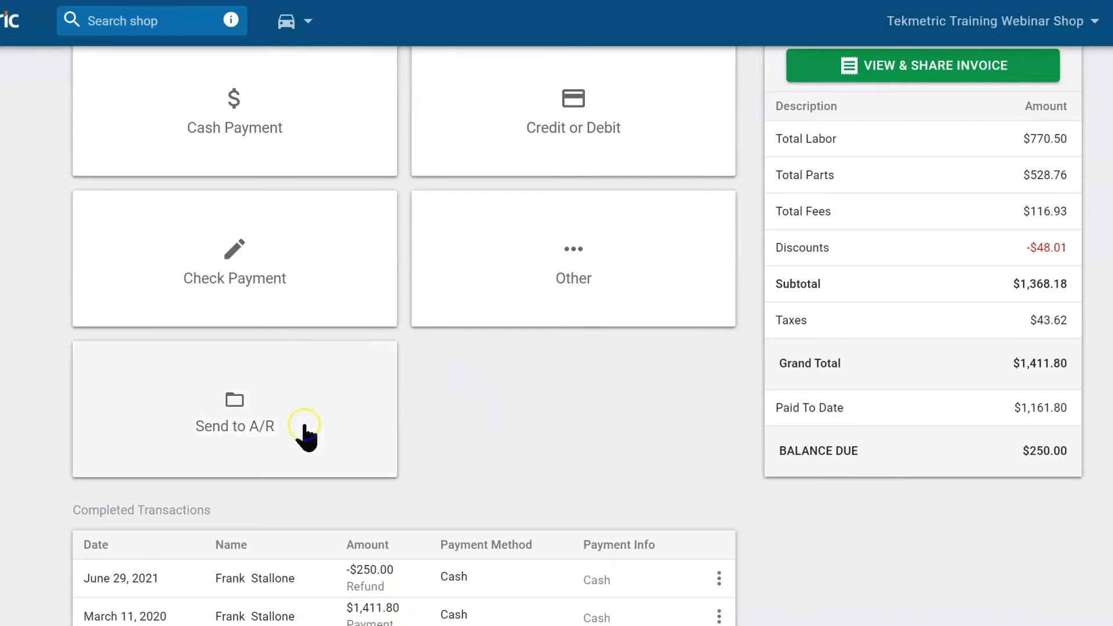
pyautogui.scroll(2, 696, 510)
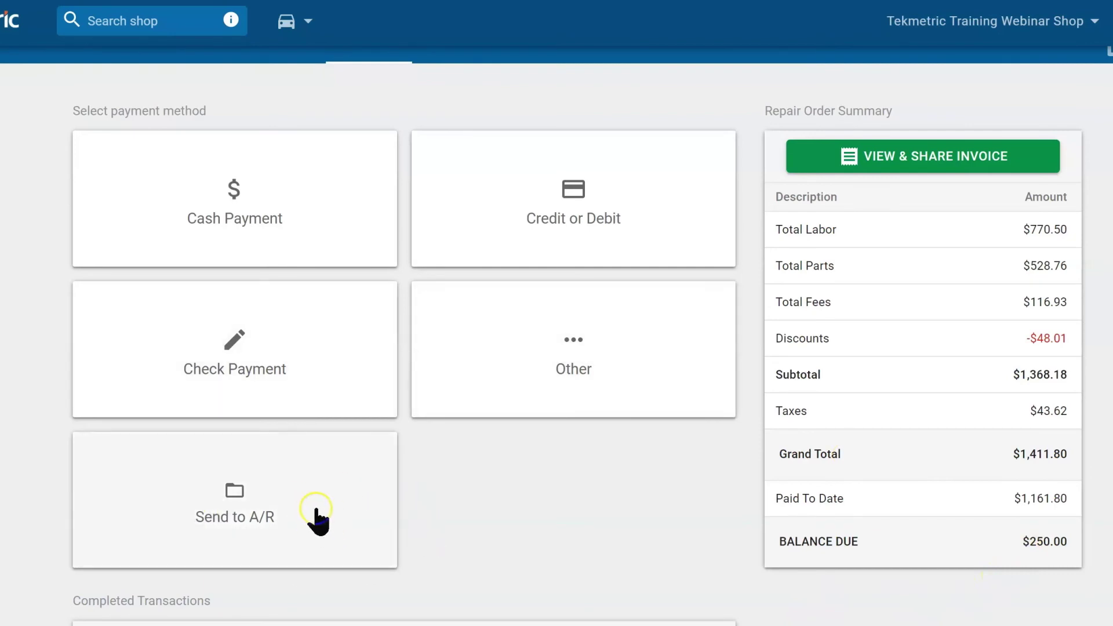
pyautogui.scroll(-2, 316, 493)
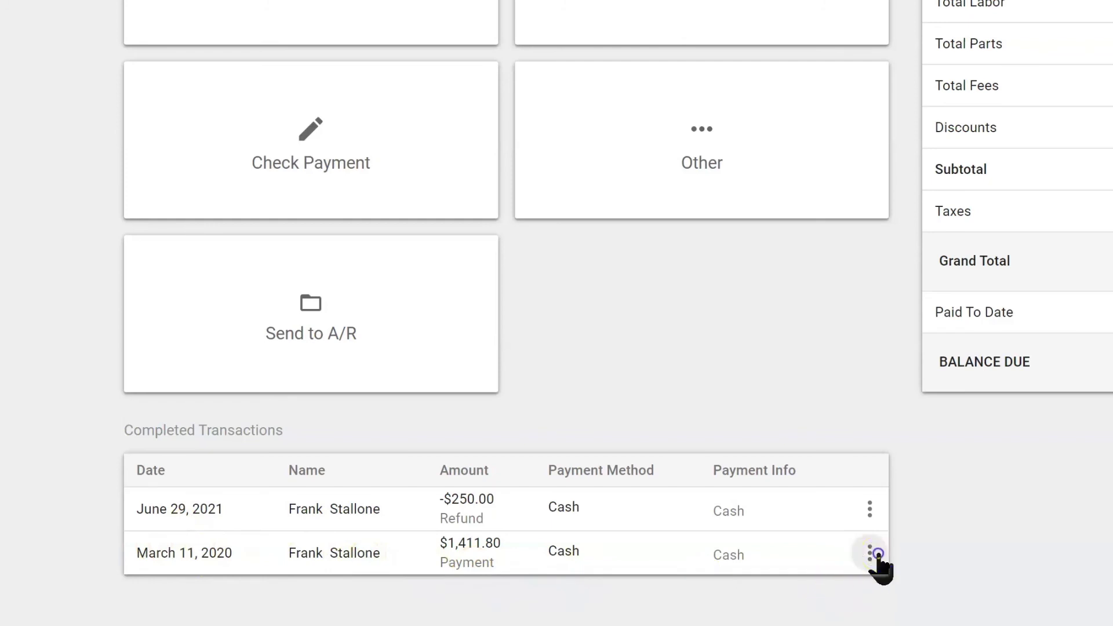
pyautogui.click(870, 556)
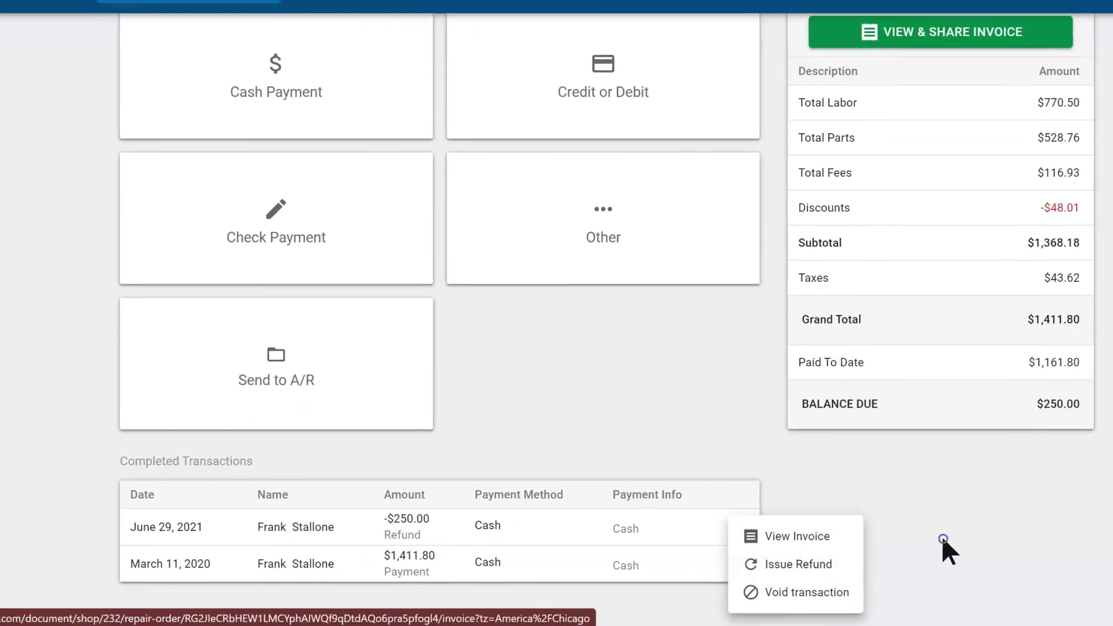
# Post RO #082's $250.00 balance to accounts receivable via Send to A/R
pyautogui.click(1107, 539)
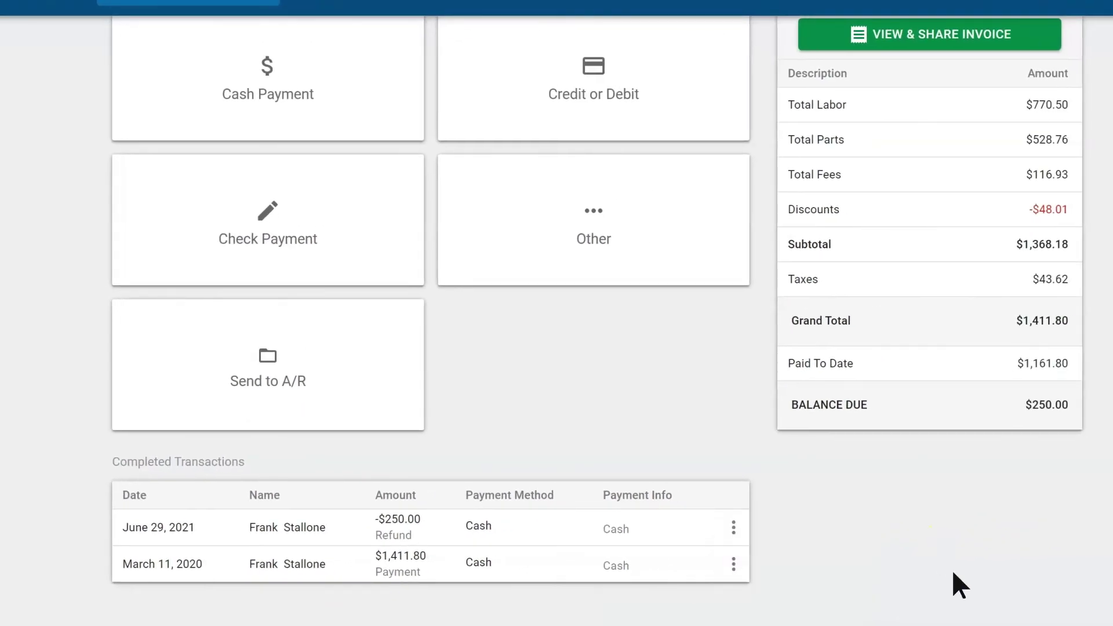
pyautogui.scroll(3, 951, 583)
pyautogui.click(1051, 553)
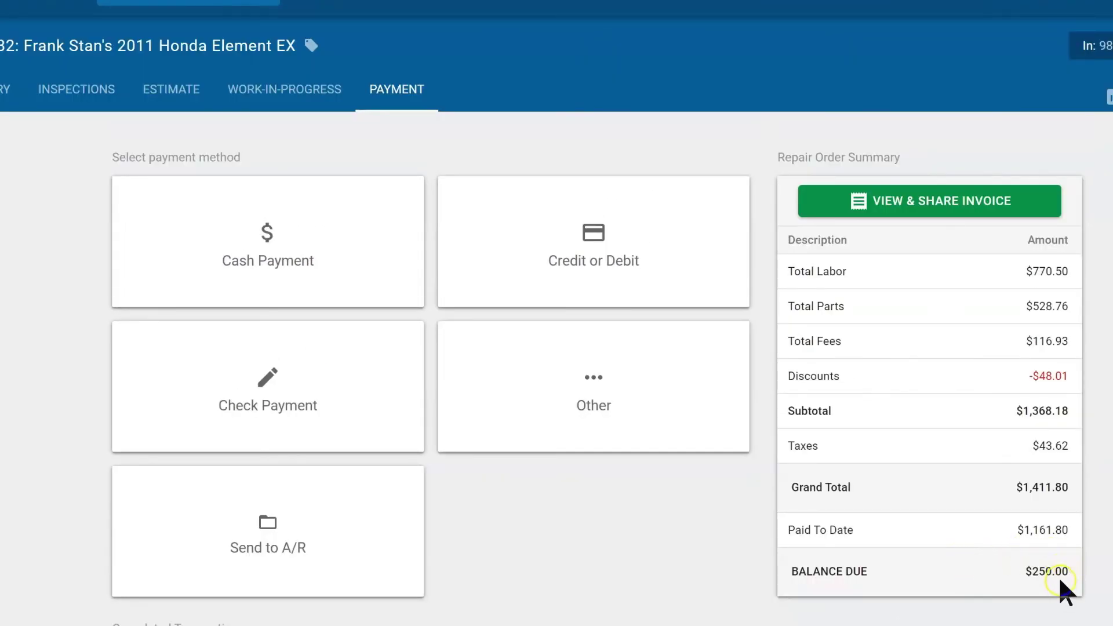
pyautogui.click(362, 554)
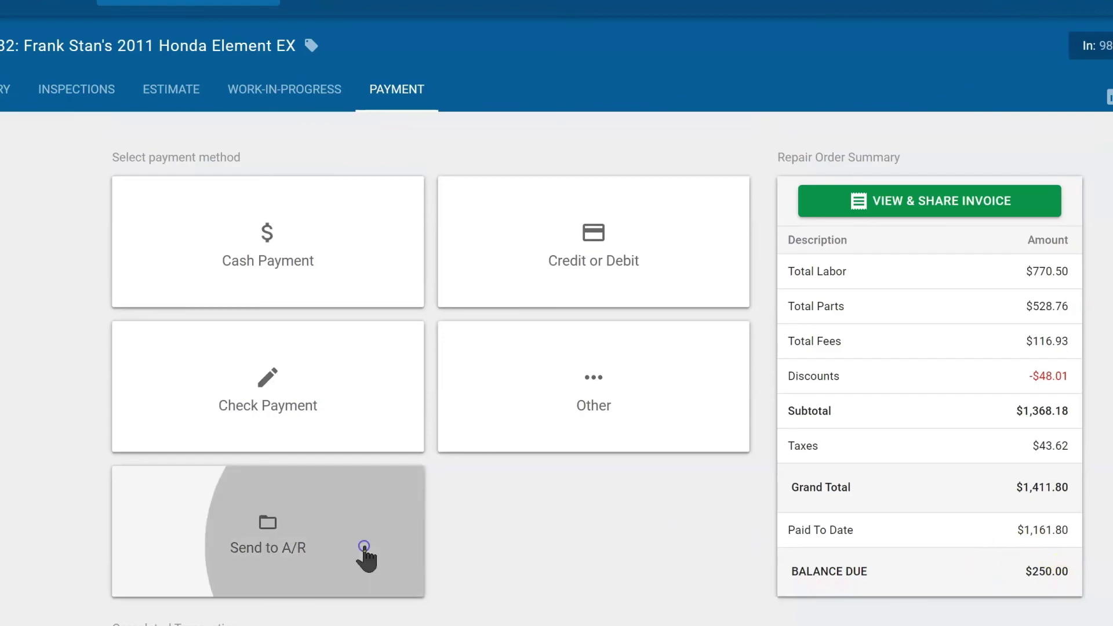
pyautogui.click(728, 481)
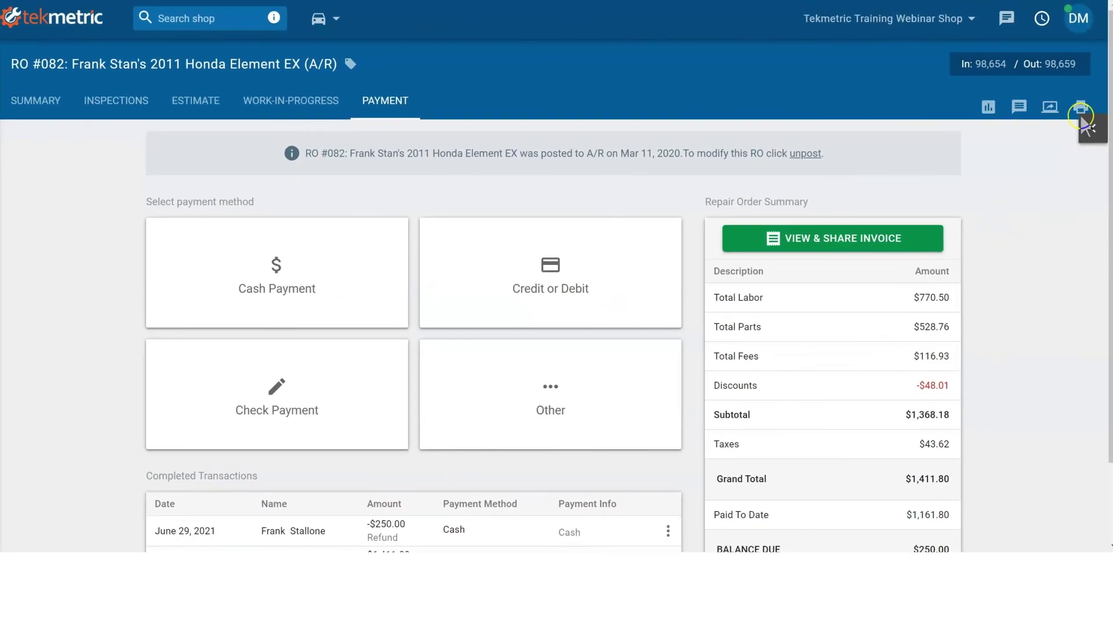
pyautogui.click(1080, 113)
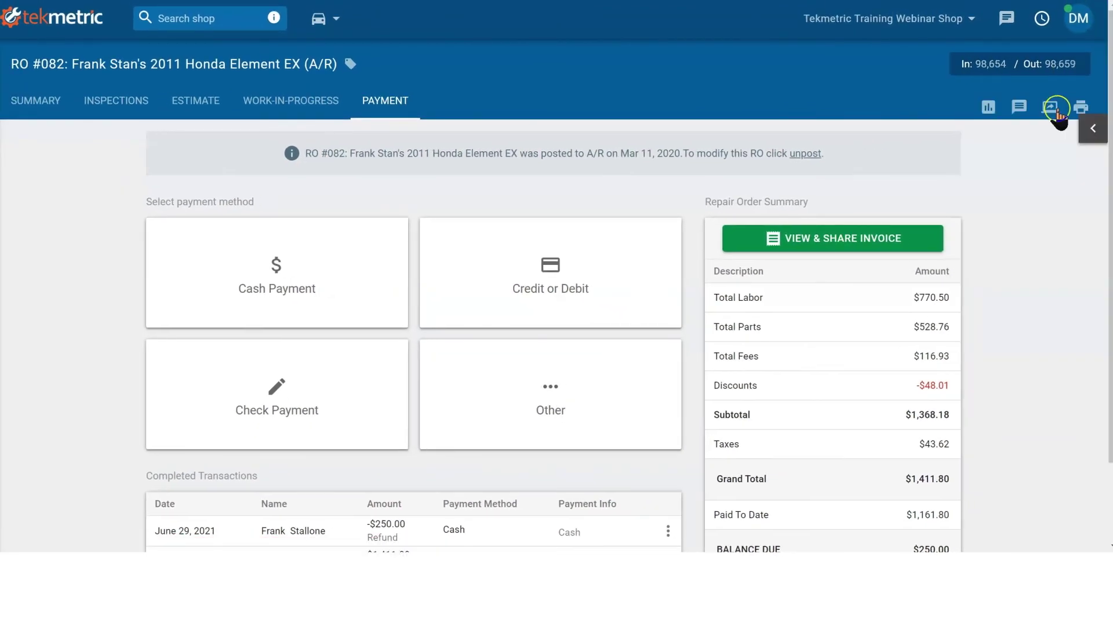
pyautogui.click(1049, 109)
pyautogui.click(1072, 139)
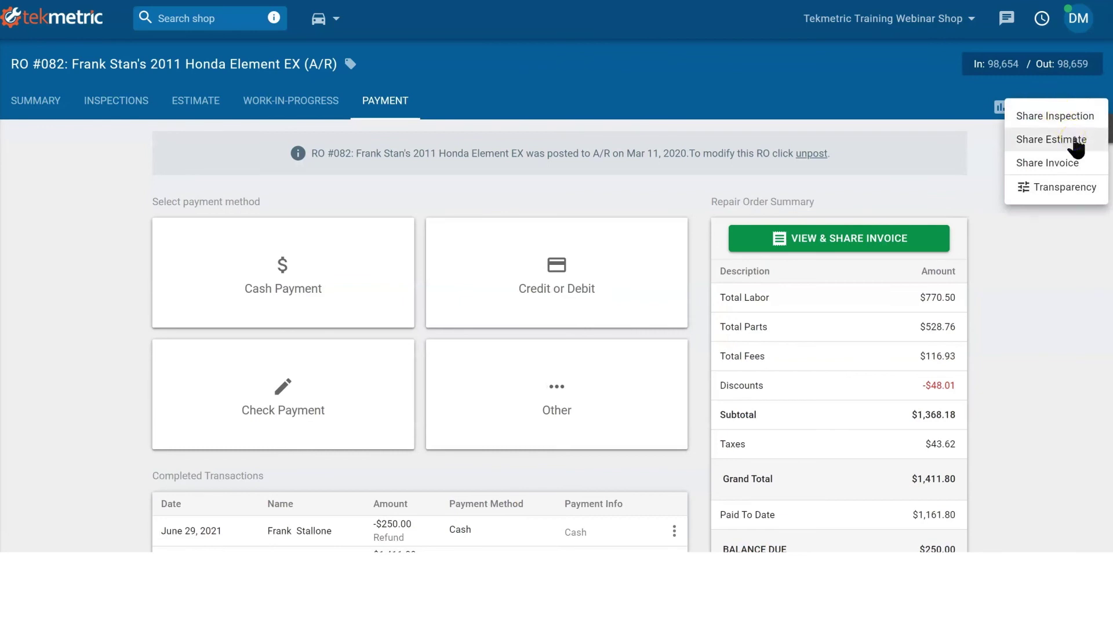
pyautogui.click(1073, 164)
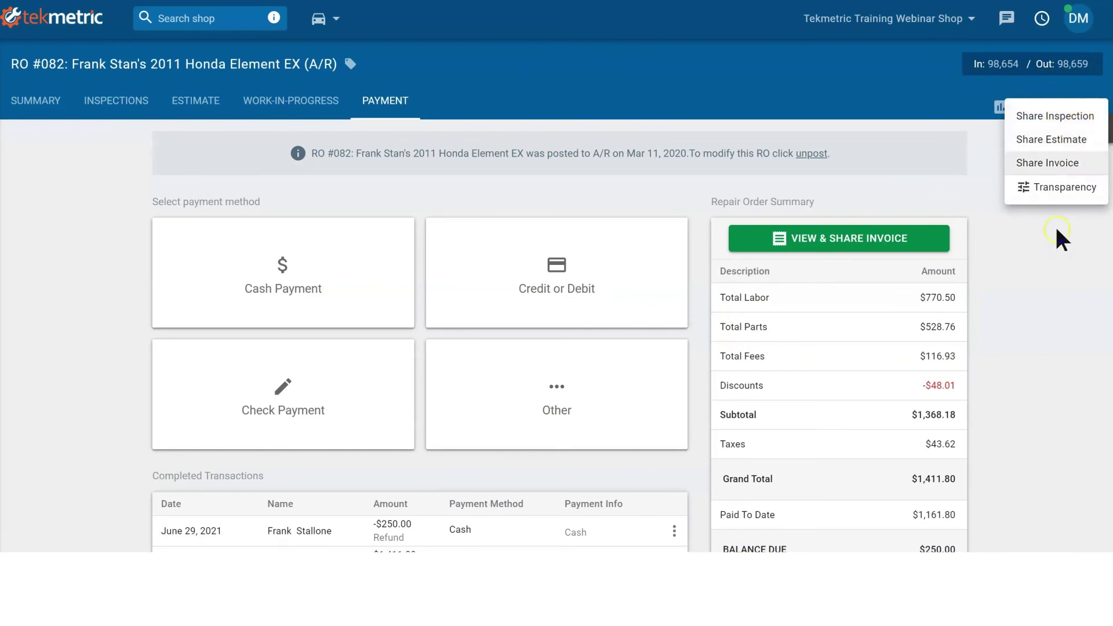
pyautogui.click(1047, 262)
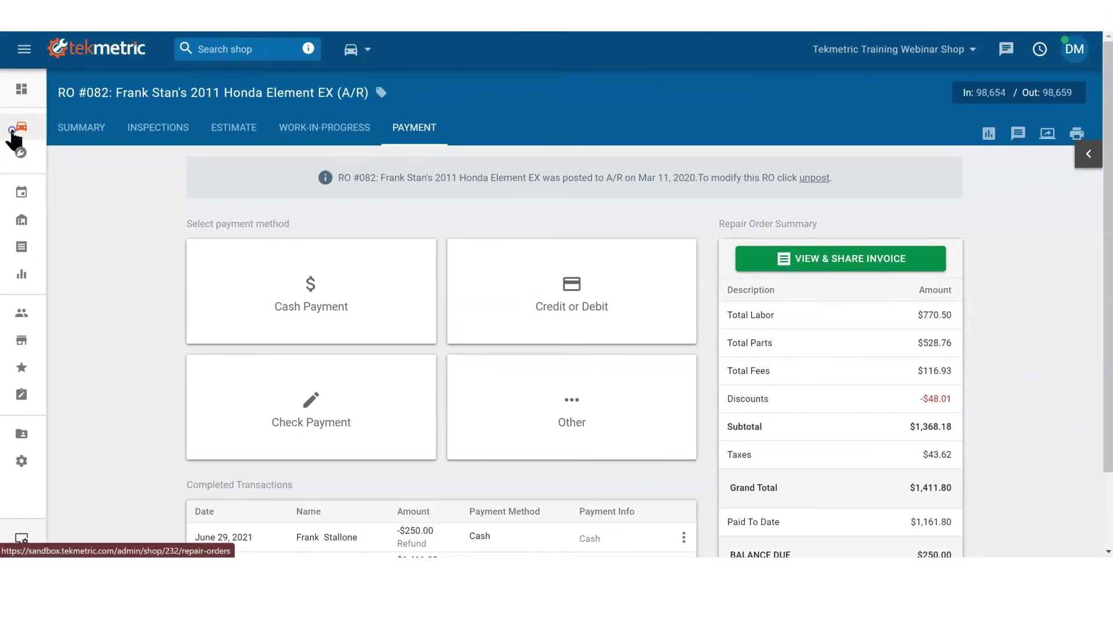
pyautogui.click(17, 139)
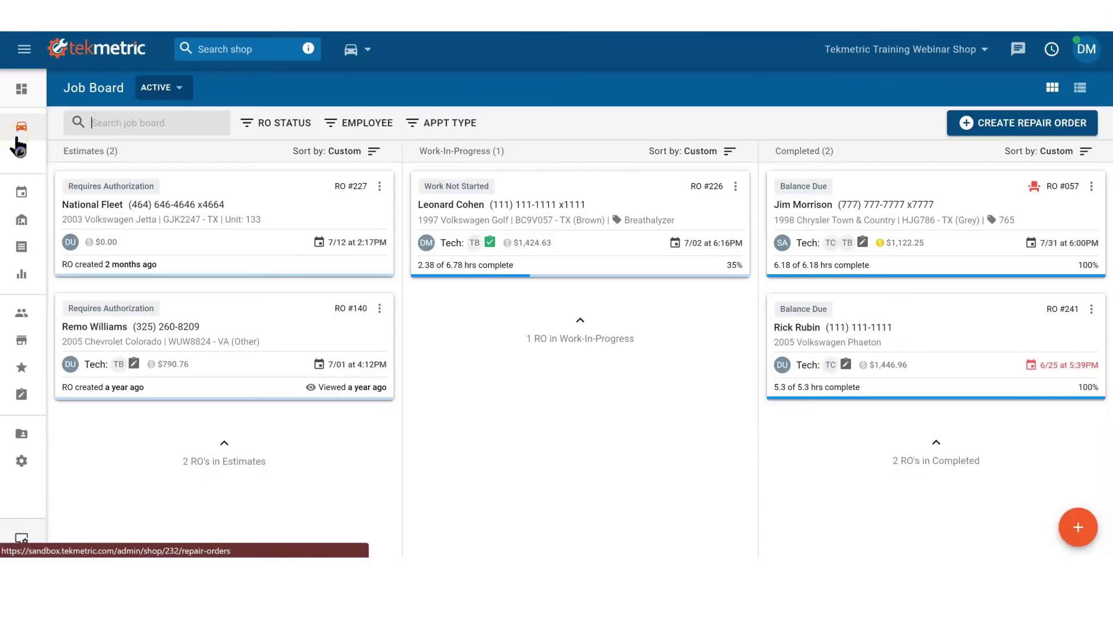